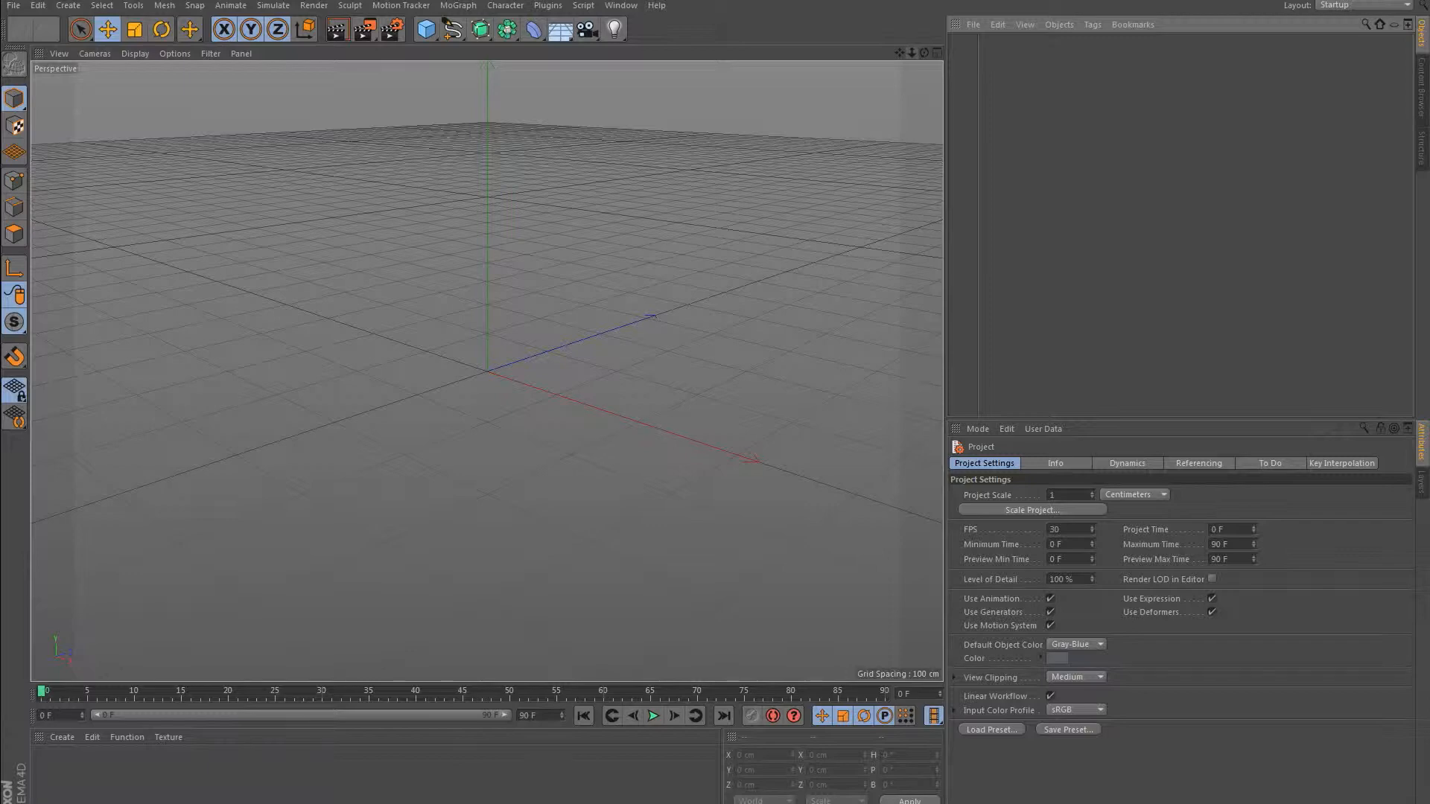
Add a Landscape object to the empty scene.
drag(924, 53, 944, 83)
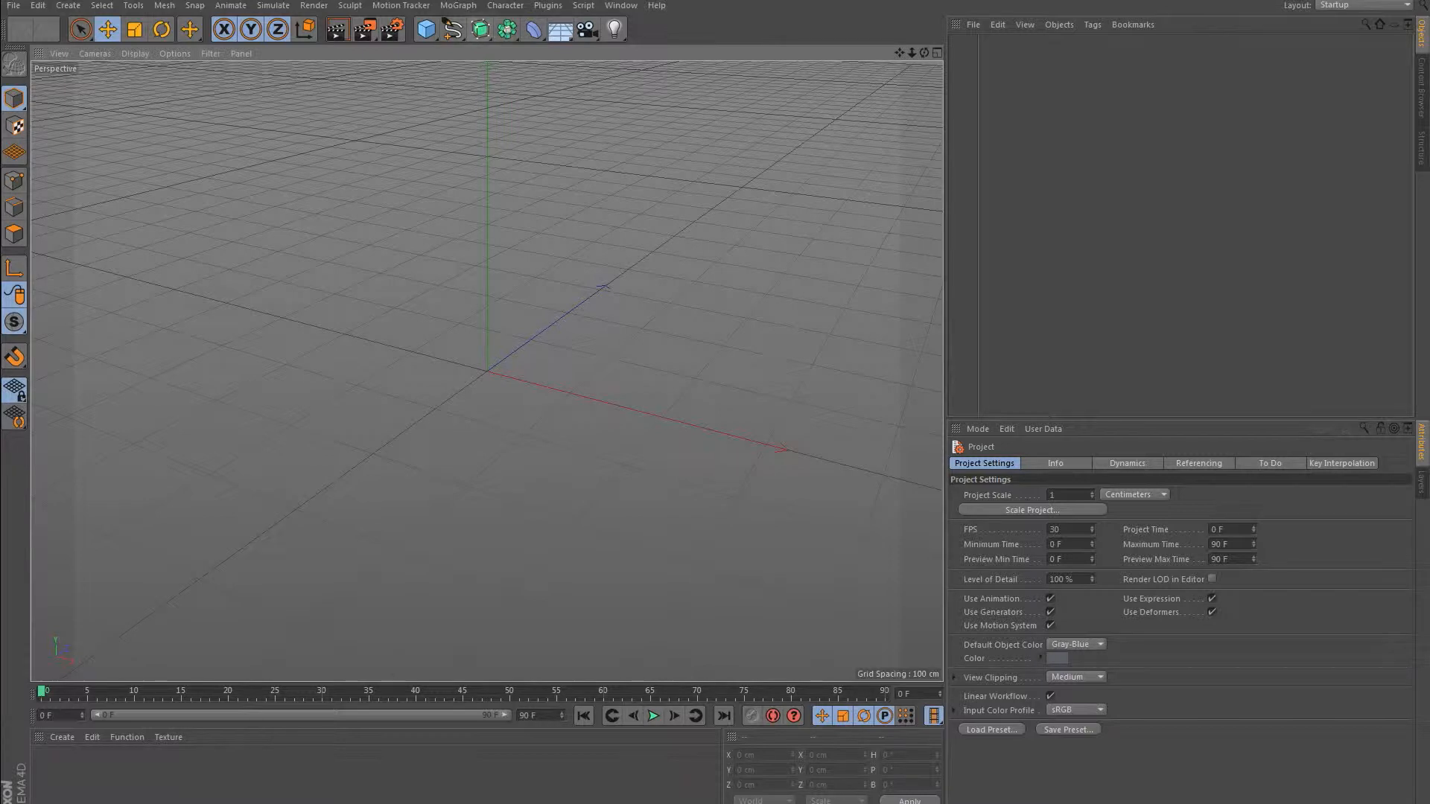
click(426, 29)
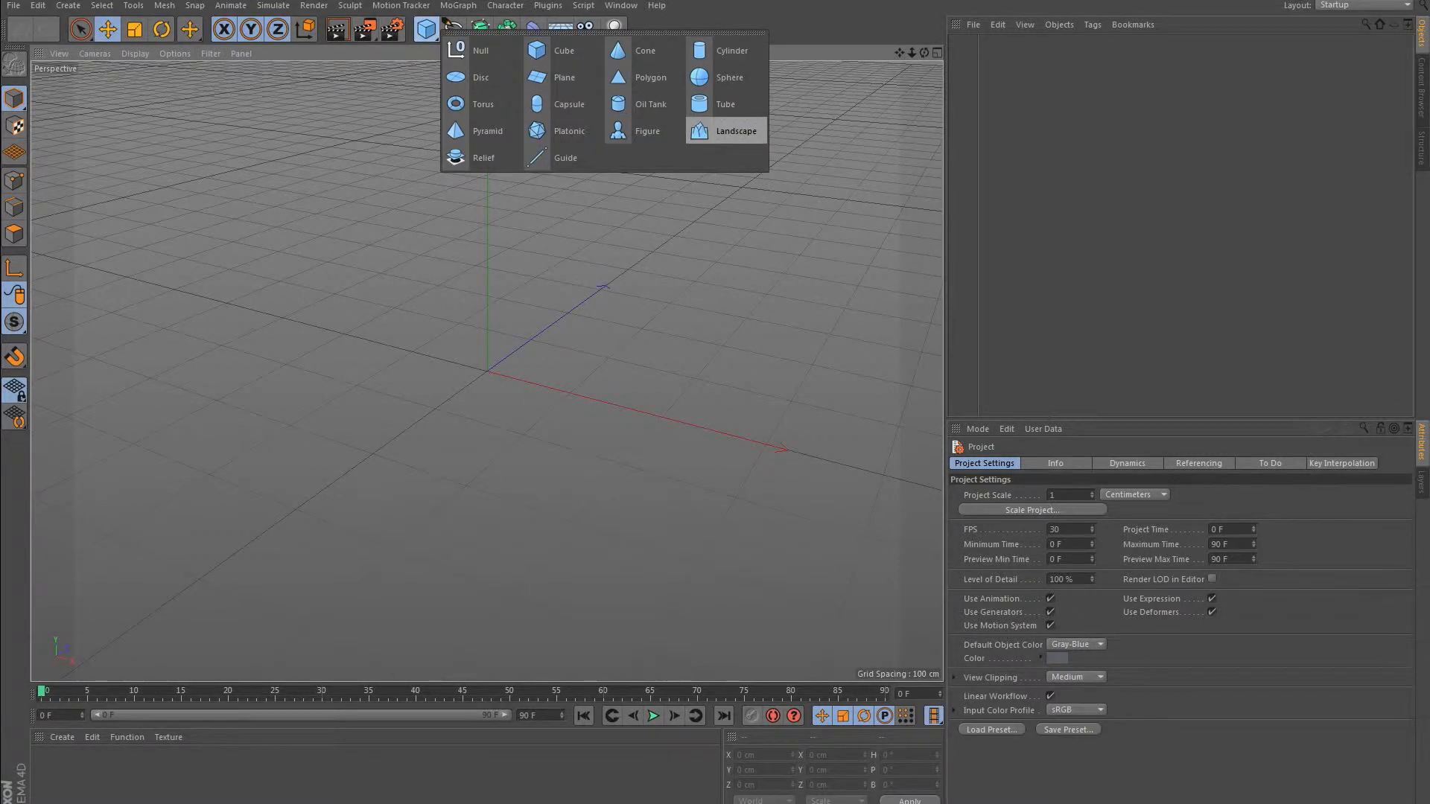
click(723, 131)
mouse_move(912, 53)
mouse_down()
mouse_move(845, 53)
mouse_move(894, 53)
mouse_up()
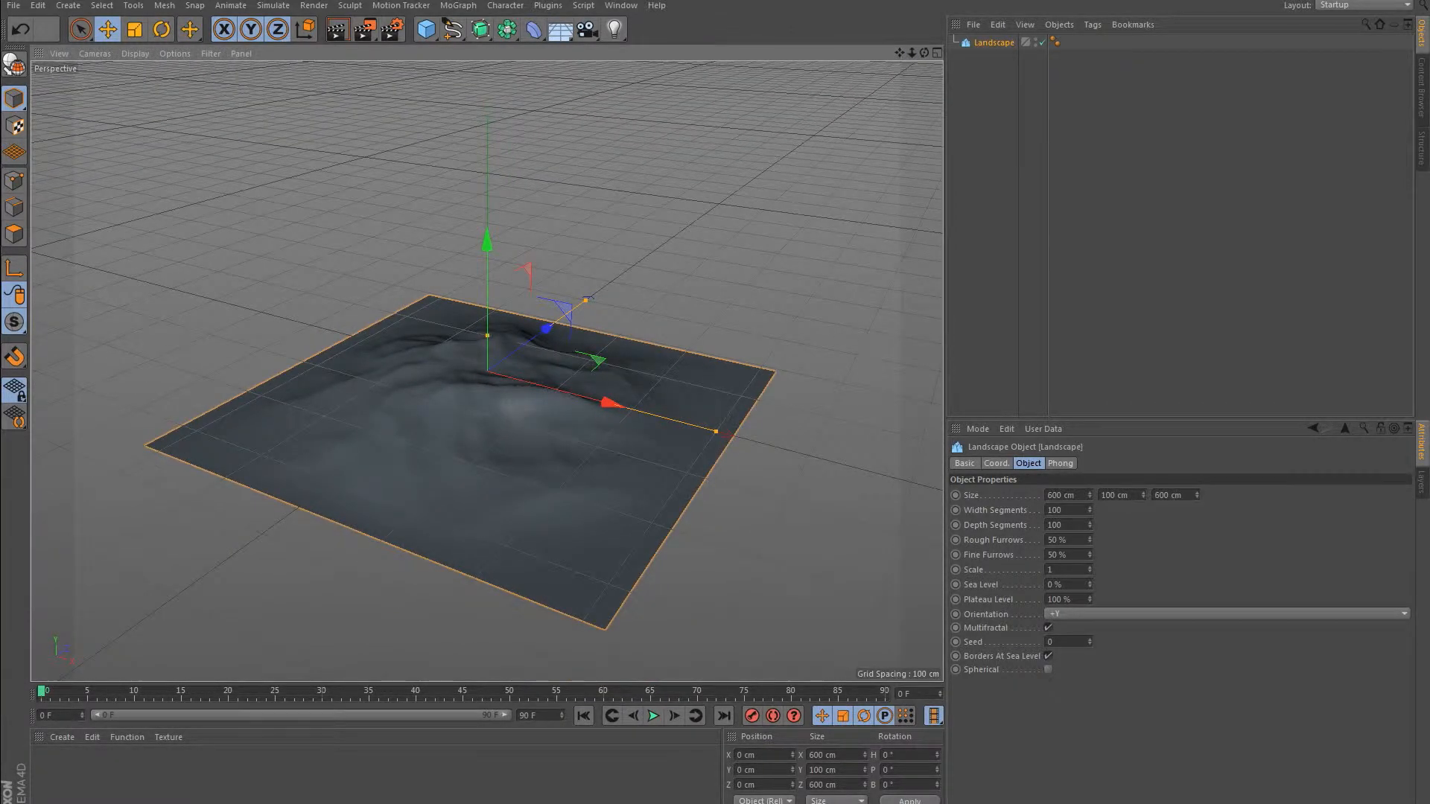
Set the landscape's width and depth segments to 50 each and adjust its sea level.
click(1061, 464)
click(997, 463)
click(1028, 463)
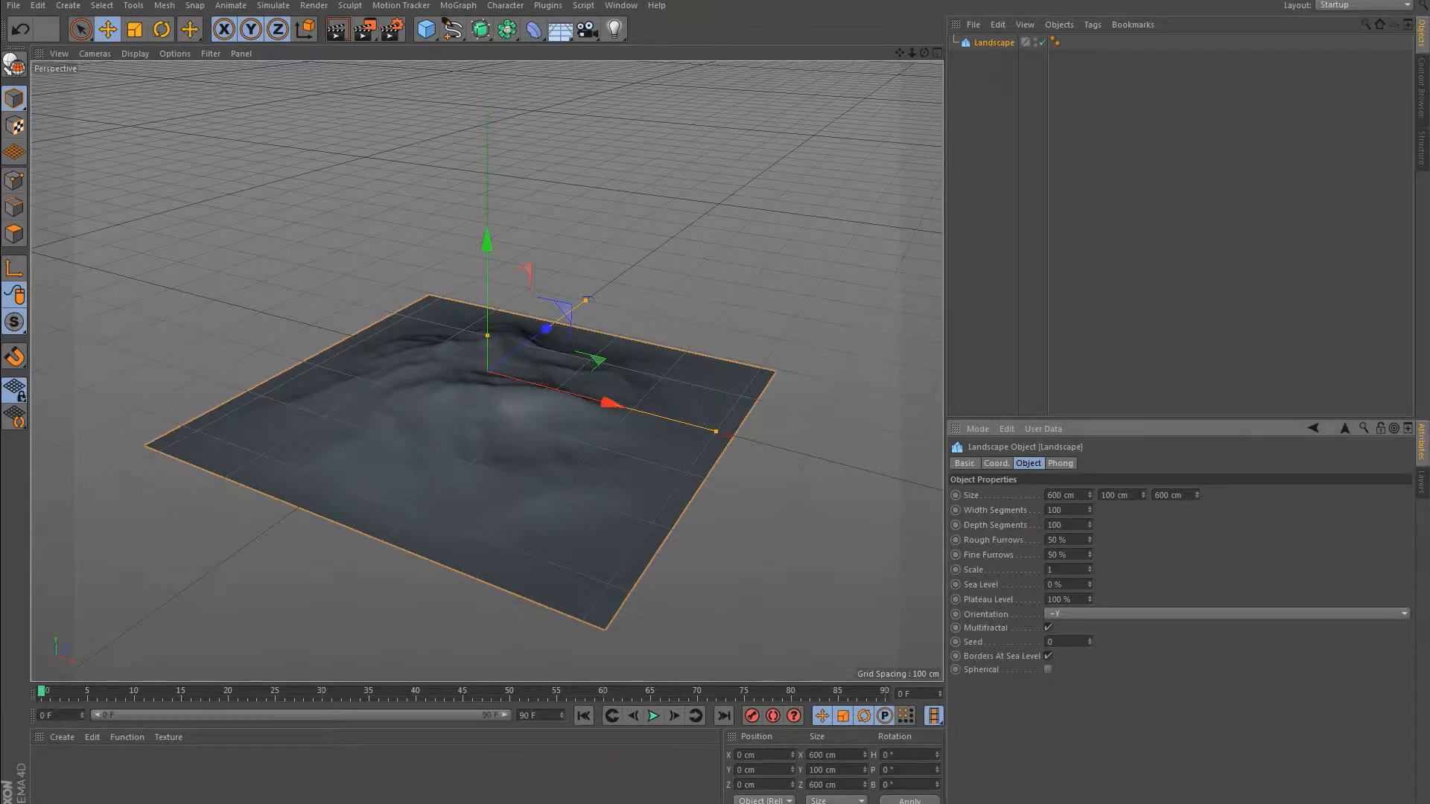
key(BackSpace)
key(BackSpace)
text(50)
key(BackSpace)
key(BackSpace)
key(BackSpace)
text(50)
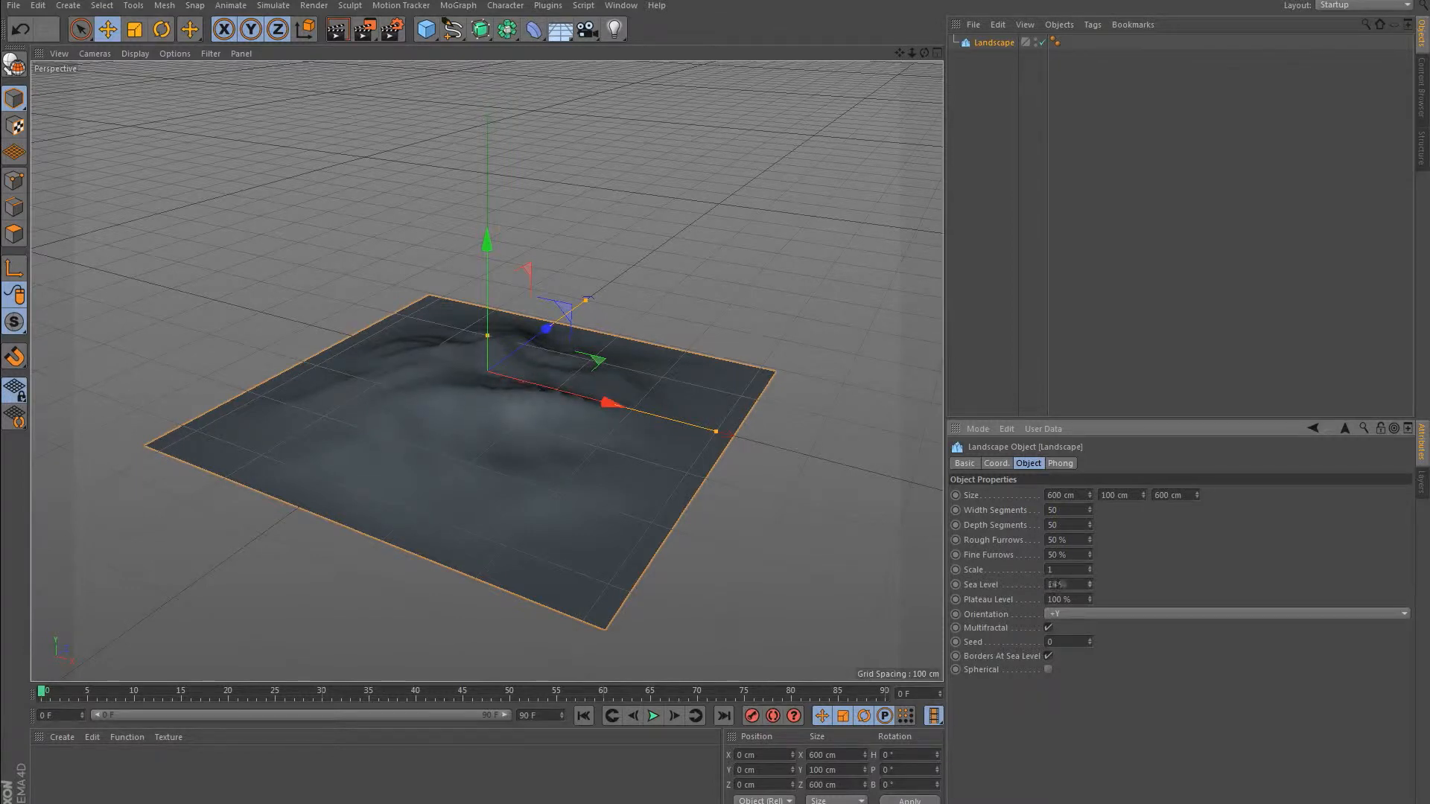
mouse_move(1090, 585)
mouse_down()
mouse_move(1090, 543)
mouse_move(1089, 584)
mouse_up()
Delete the landscape's Phong tag to give the terrain flat, faceted shading.
alt+drag(486, 370, 440, 369)
click(1055, 41)
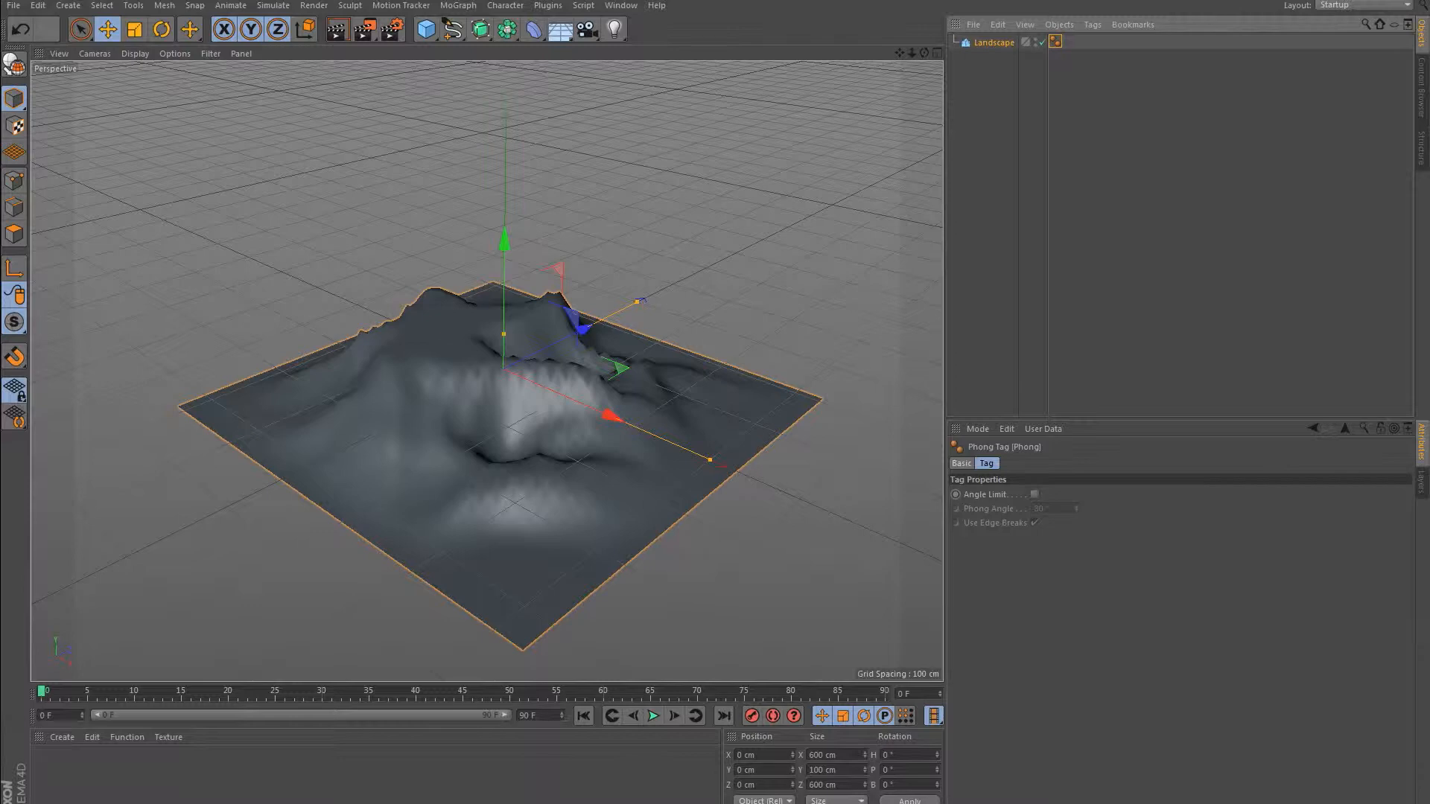
key(Delete)
click(1056, 153)
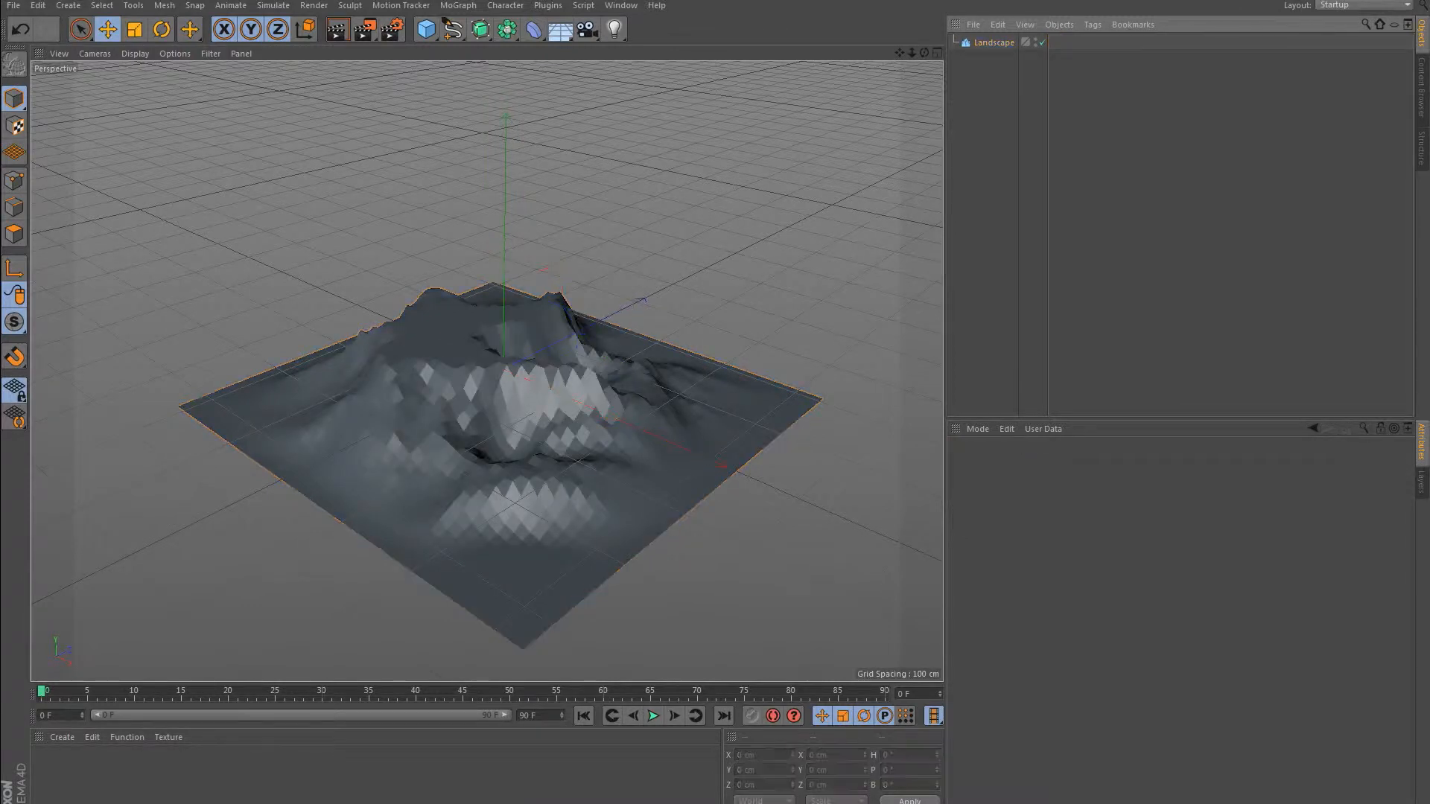
scroll(602, 451, up, 3)
scroll(603, 450, down, 4)
scroll(603, 451, up, 3)
alt+drag(603, 451, 486, 371)
alt+middle_drag(486, 371, 486, 371)
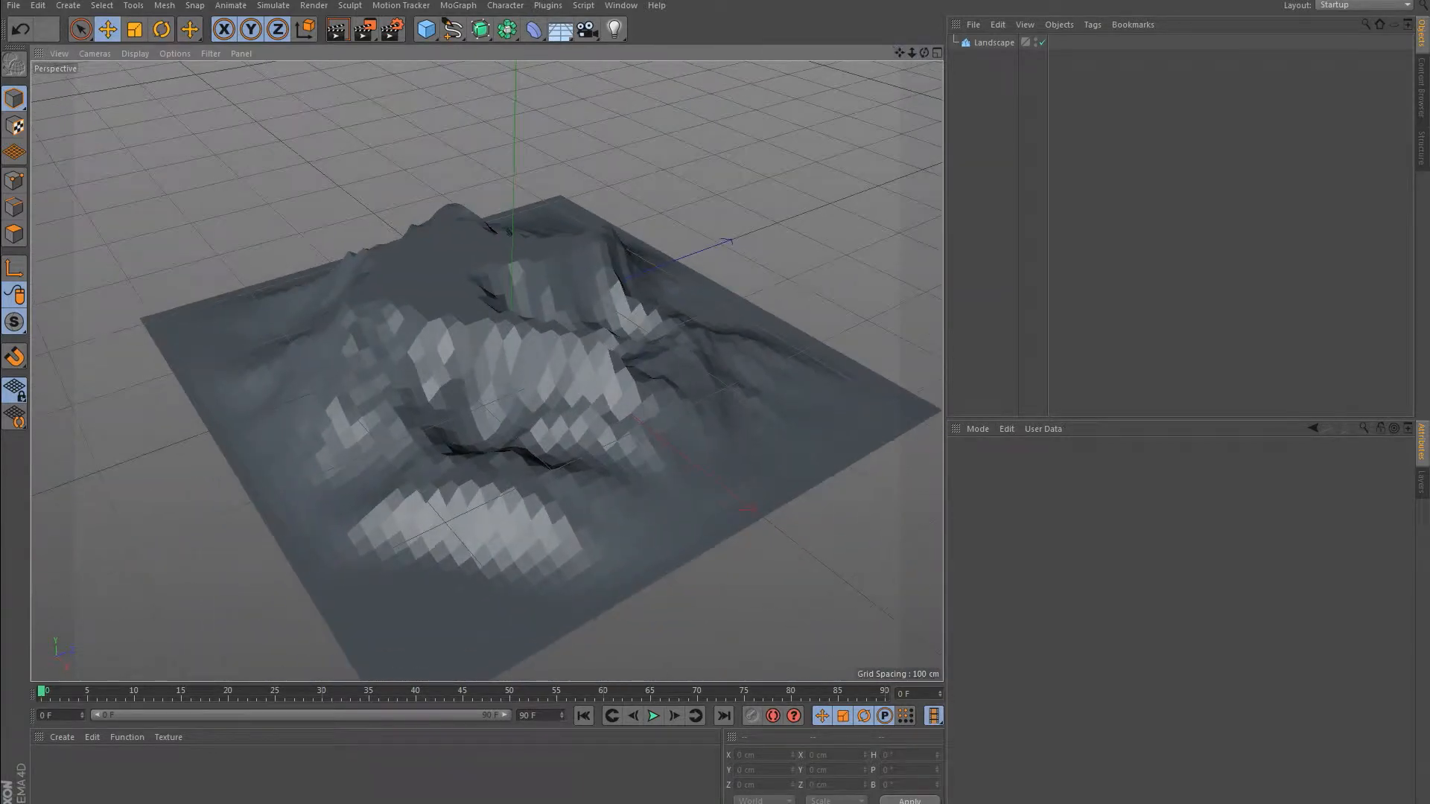
Create a sandy yellow material with colour R 221, G 189, B 85 and apply it to the landscape.
click(994, 43)
double_click(298, 775)
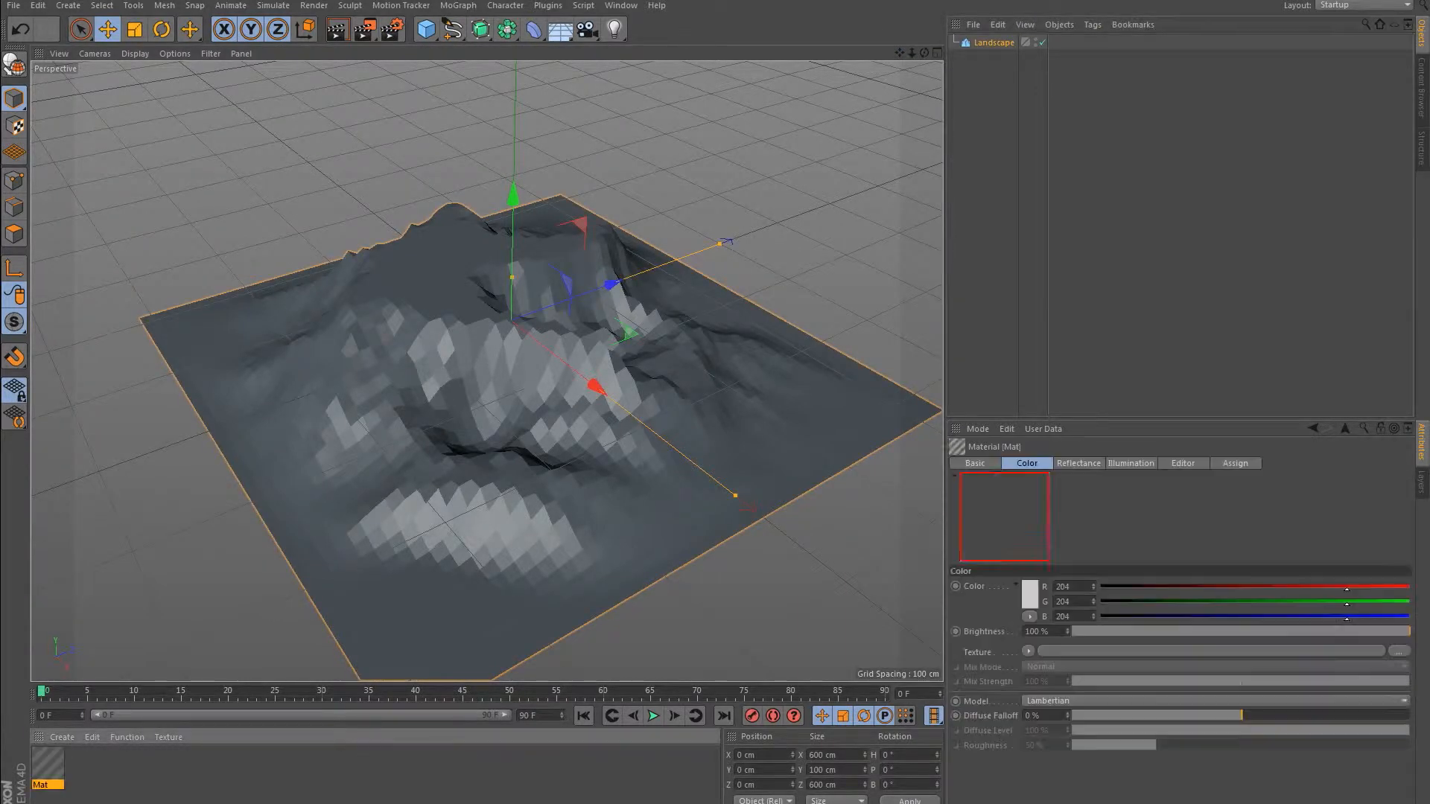
double_click(48, 764)
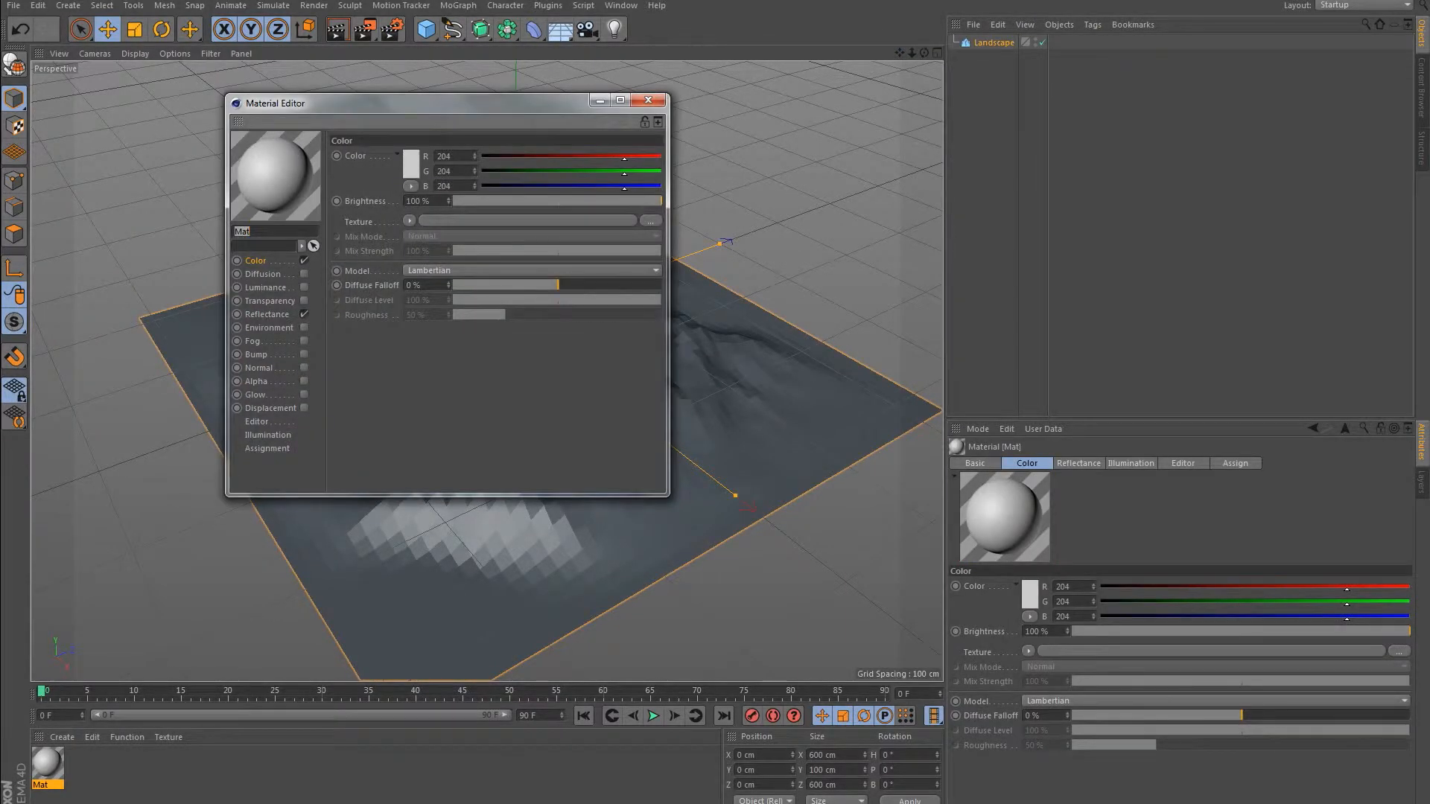
click(411, 164)
mouse_move(396, 130)
mouse_down()
mouse_move(391, 108)
mouse_move(381, 125)
mouse_up()
click(383, 108)
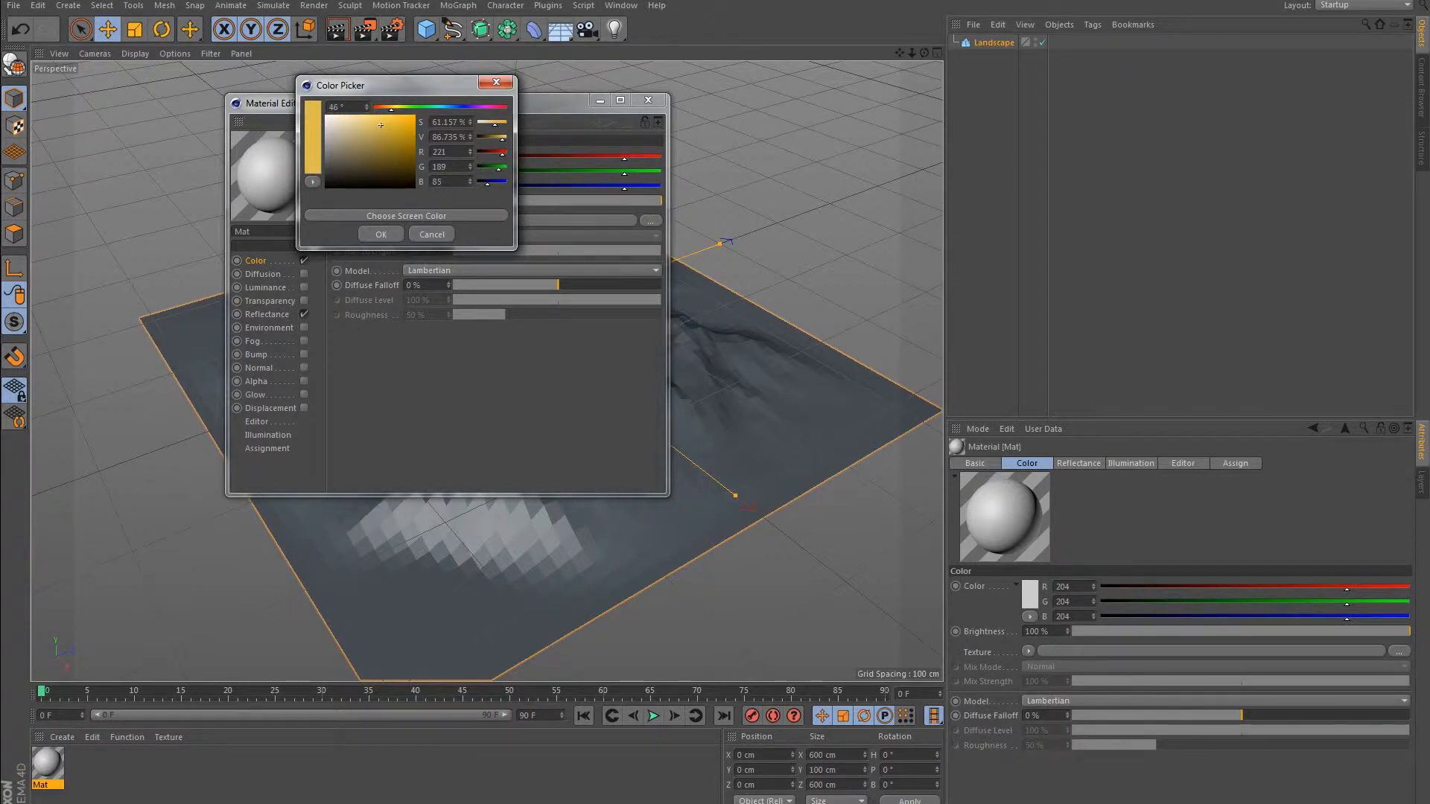
click(381, 234)
click(648, 99)
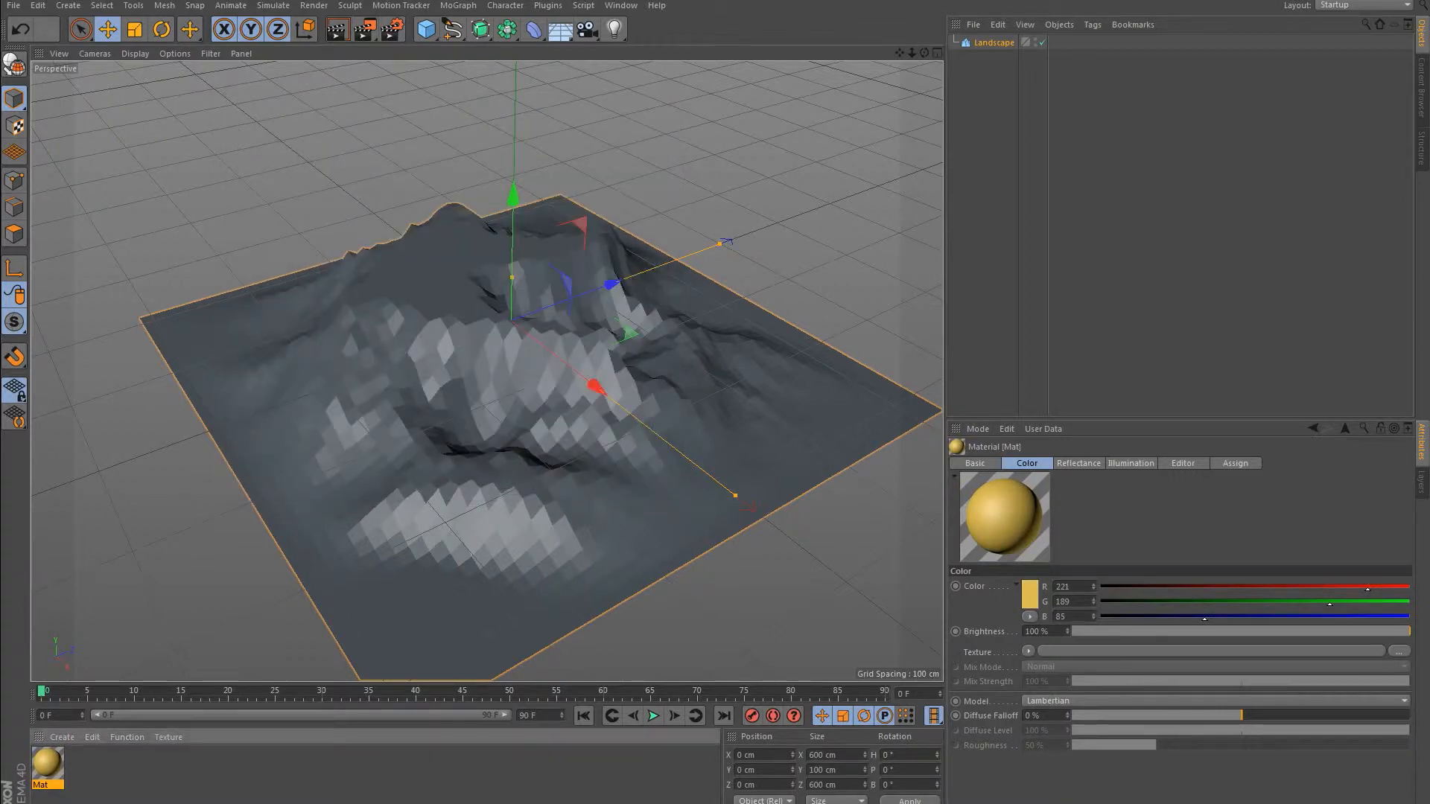
drag(47, 763, 928, 44)
click(1002, 134)
Add a cube and size it 600 cm in X, 30 cm in Y and 600 cm in Z.
click(426, 29)
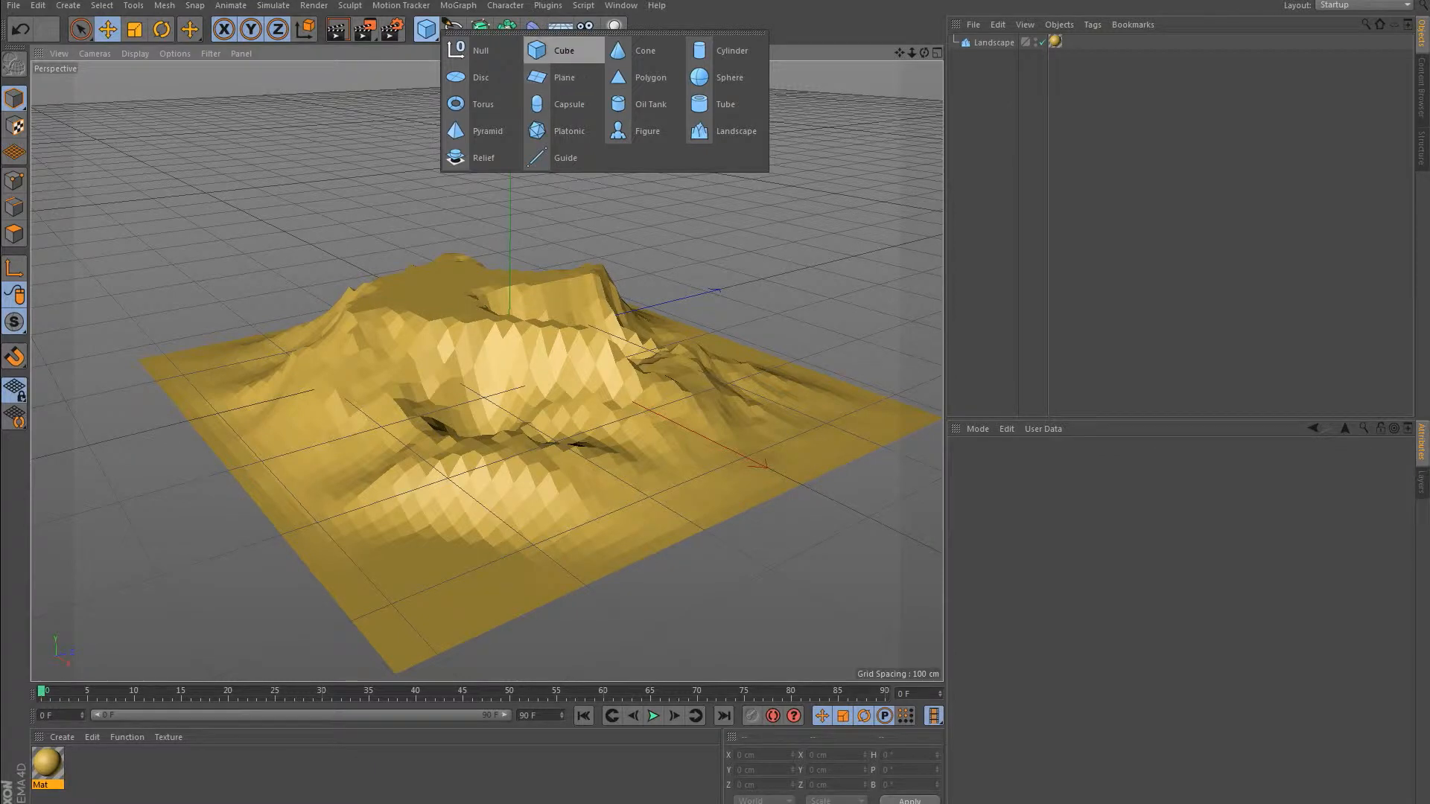
click(559, 50)
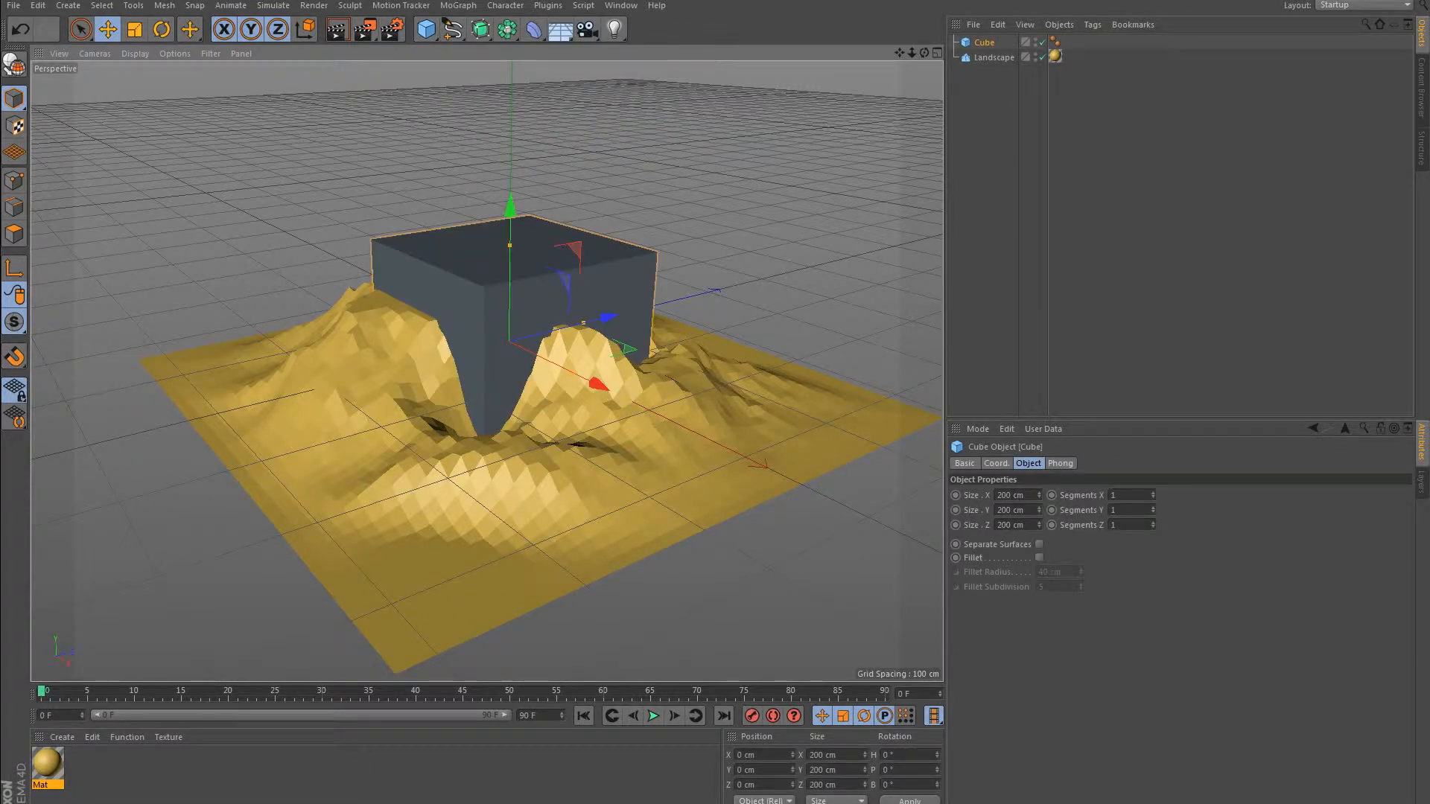
click(1001, 510)
key(Delete)
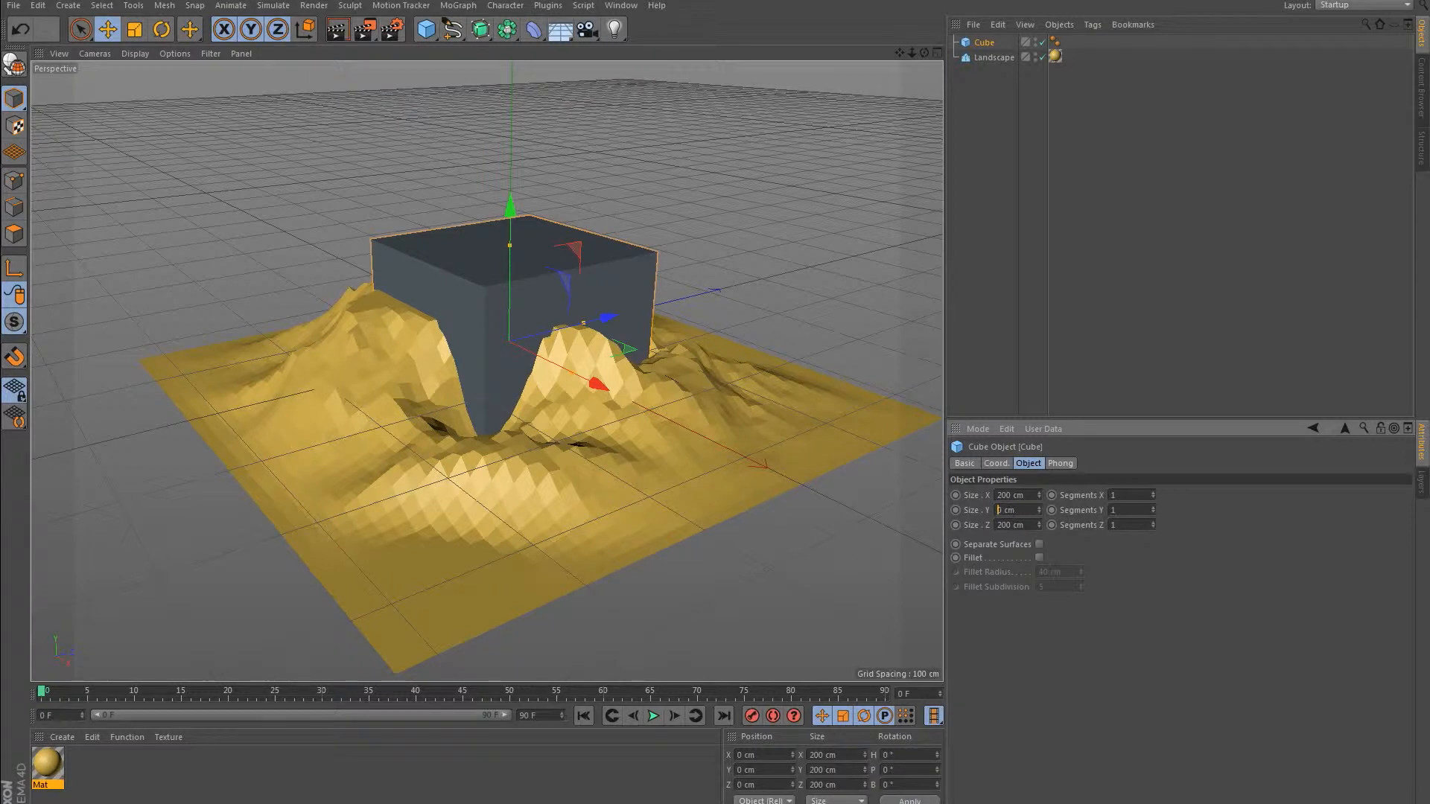
text(3)
key(BackSpace)
key(Delete)
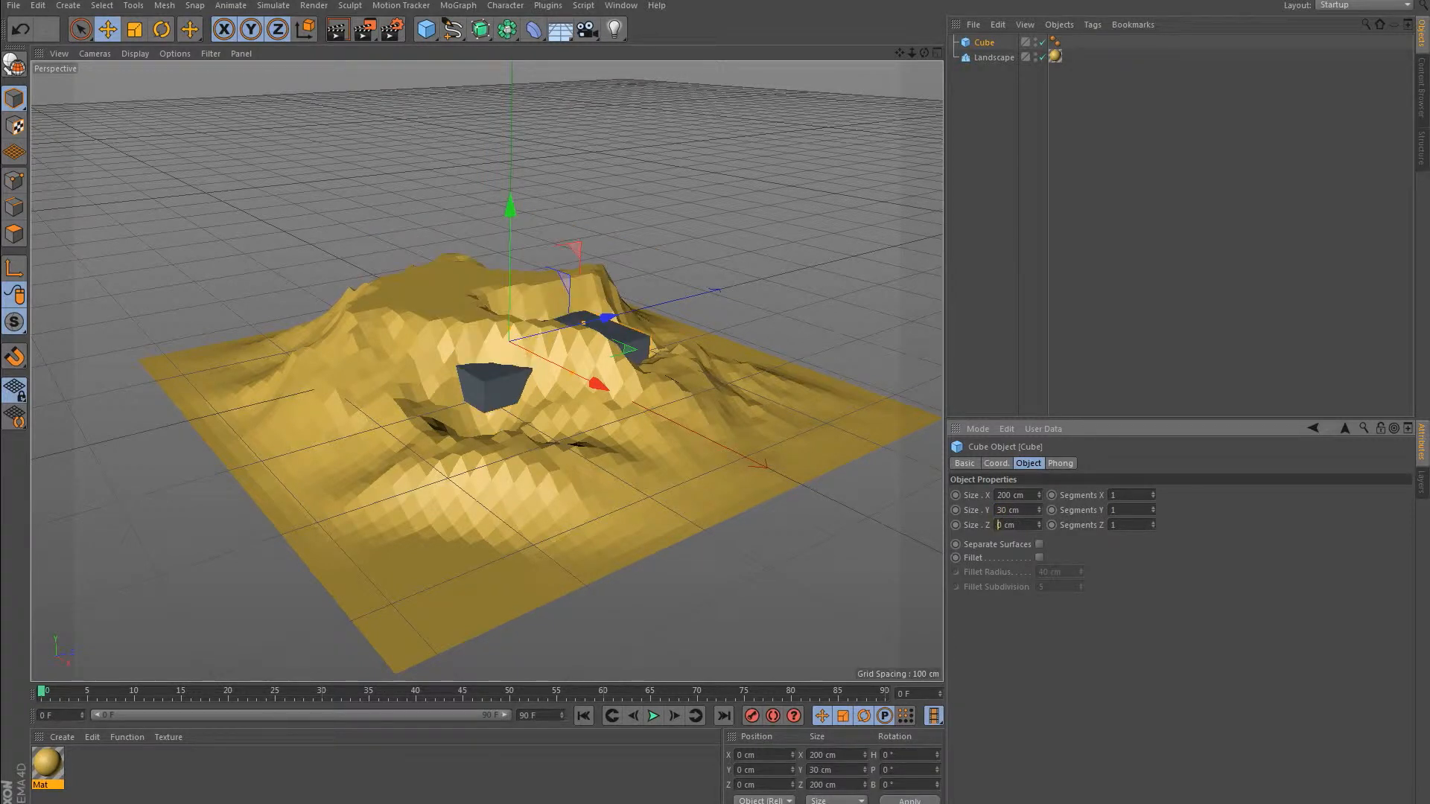
text(60)
click(1007, 496)
key(BackSpace)
key(BackSpace)
text(60)
key(Return)
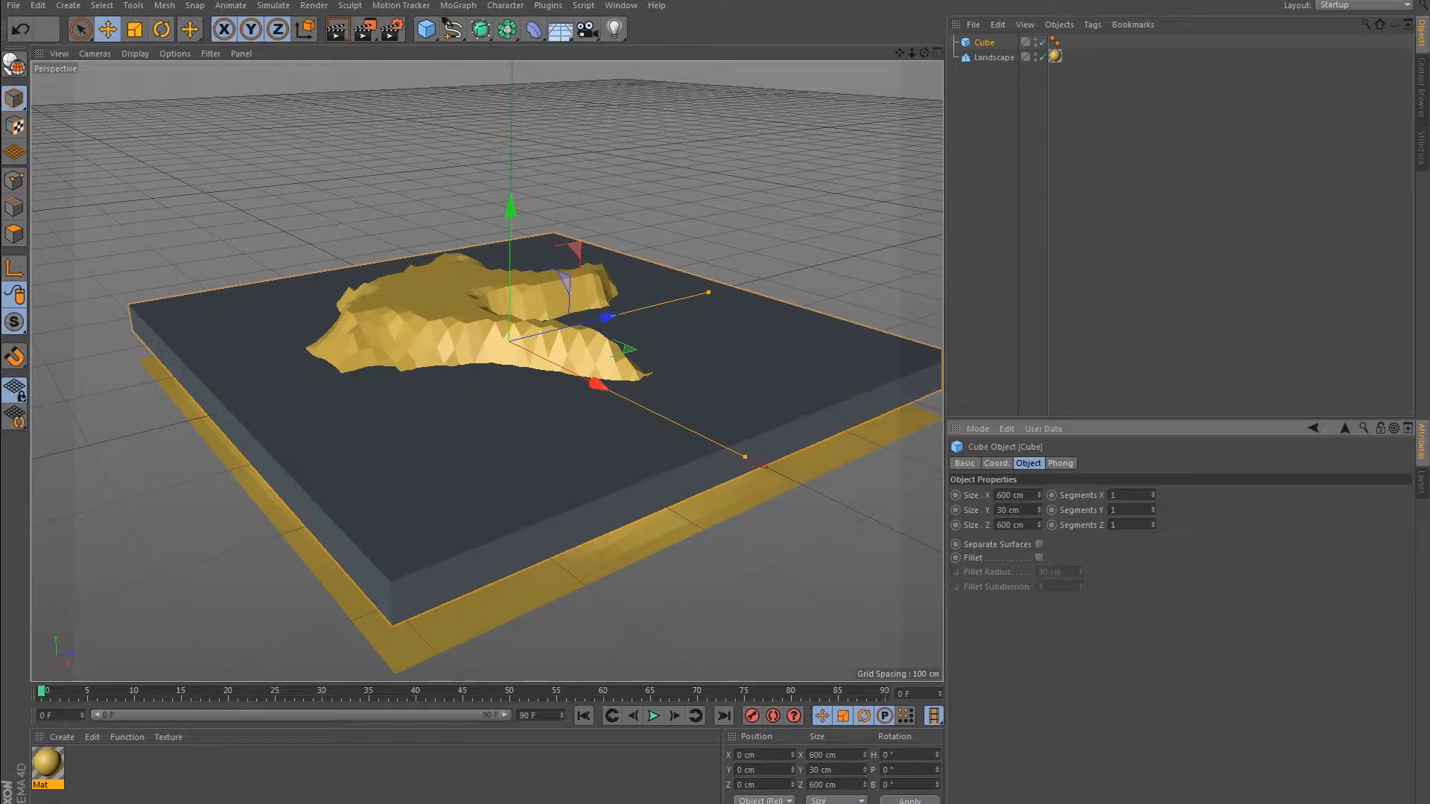
Lower the cube along the Y axis to about -44 cm so the terrain rises out of it.
drag(510, 216, 510, 257)
alt+drag(715, 231, 604, 297)
alt+drag(387, 298, 562, 175)
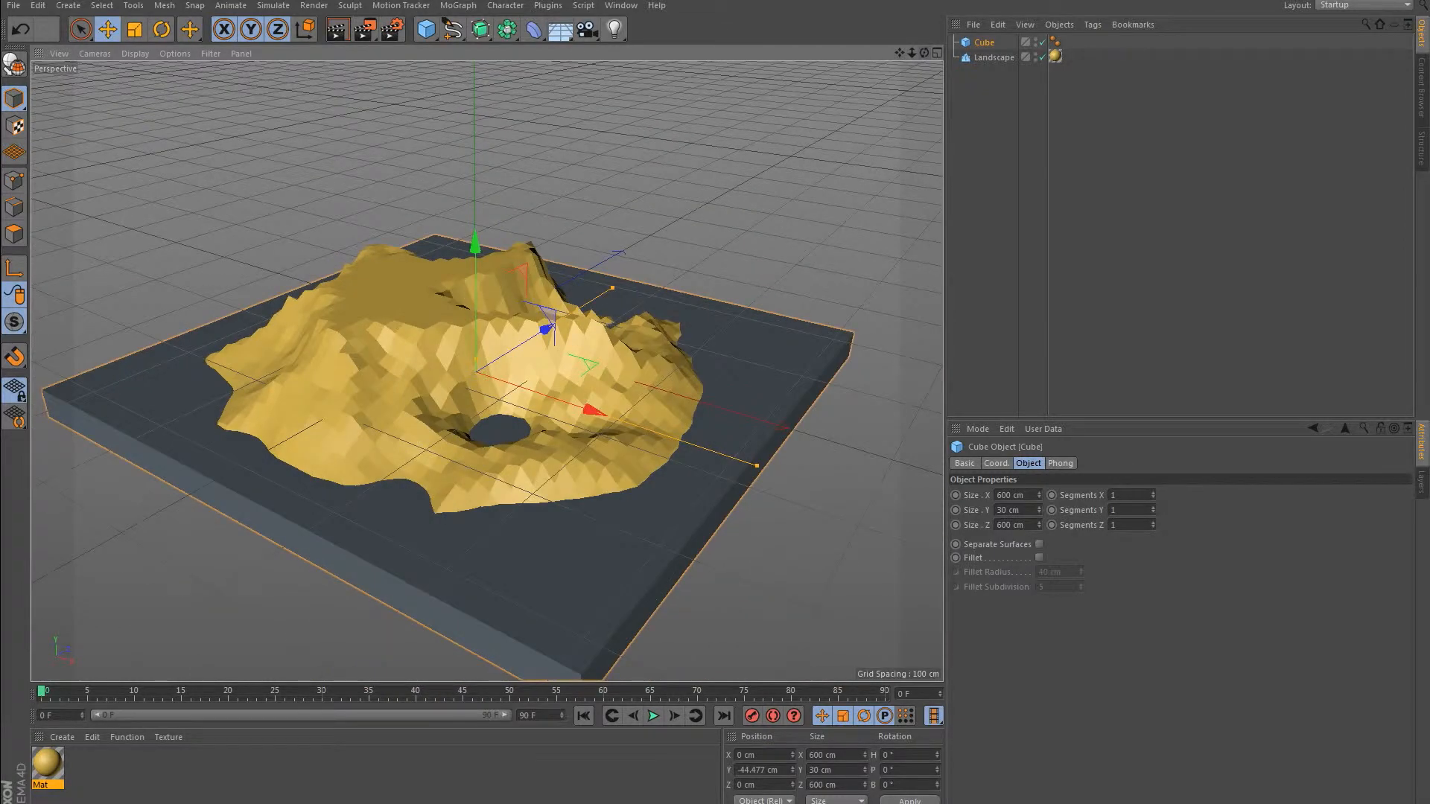
Set the cube's X and Z segments to 100 each and make it an editable polygon object.
click(1117, 495)
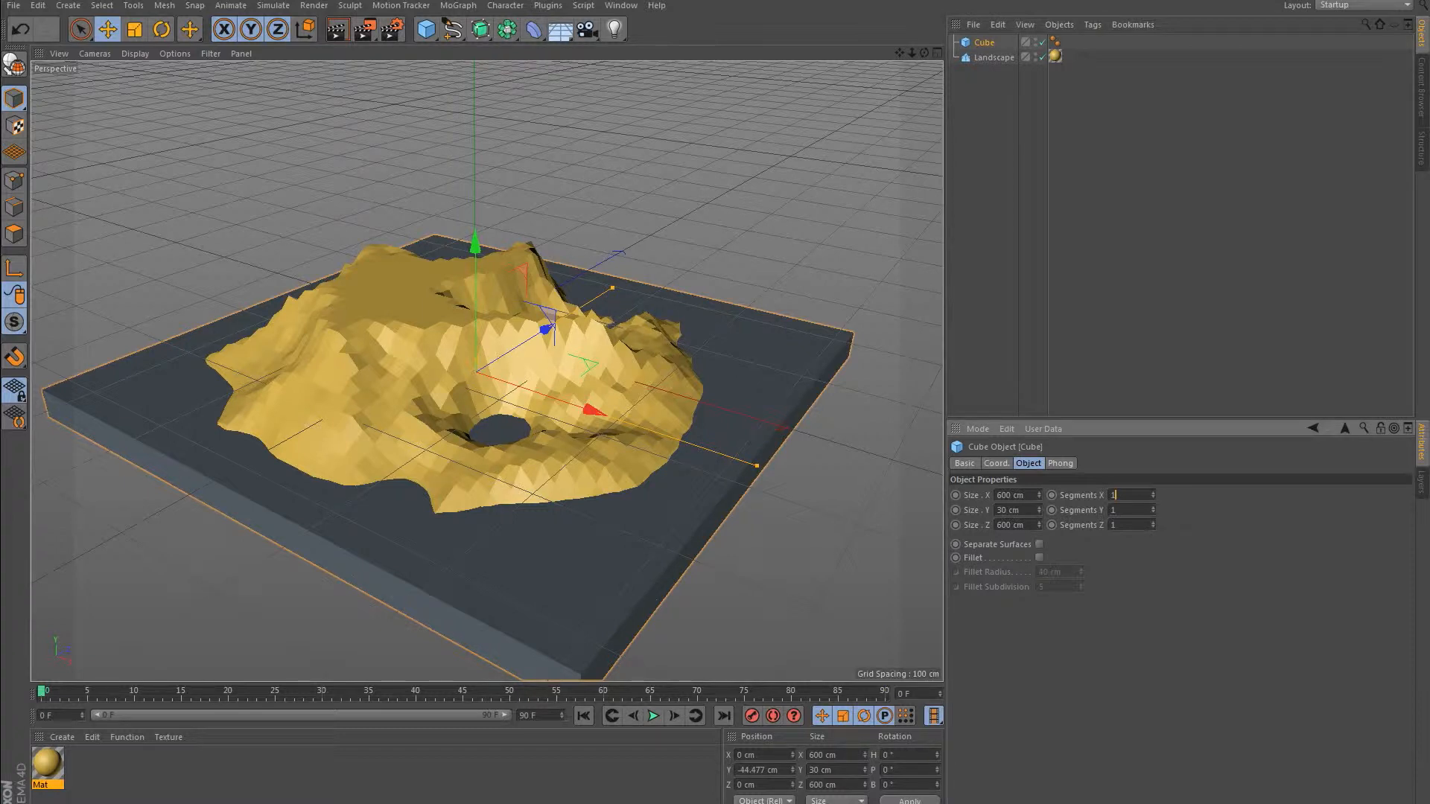
text(10000c)
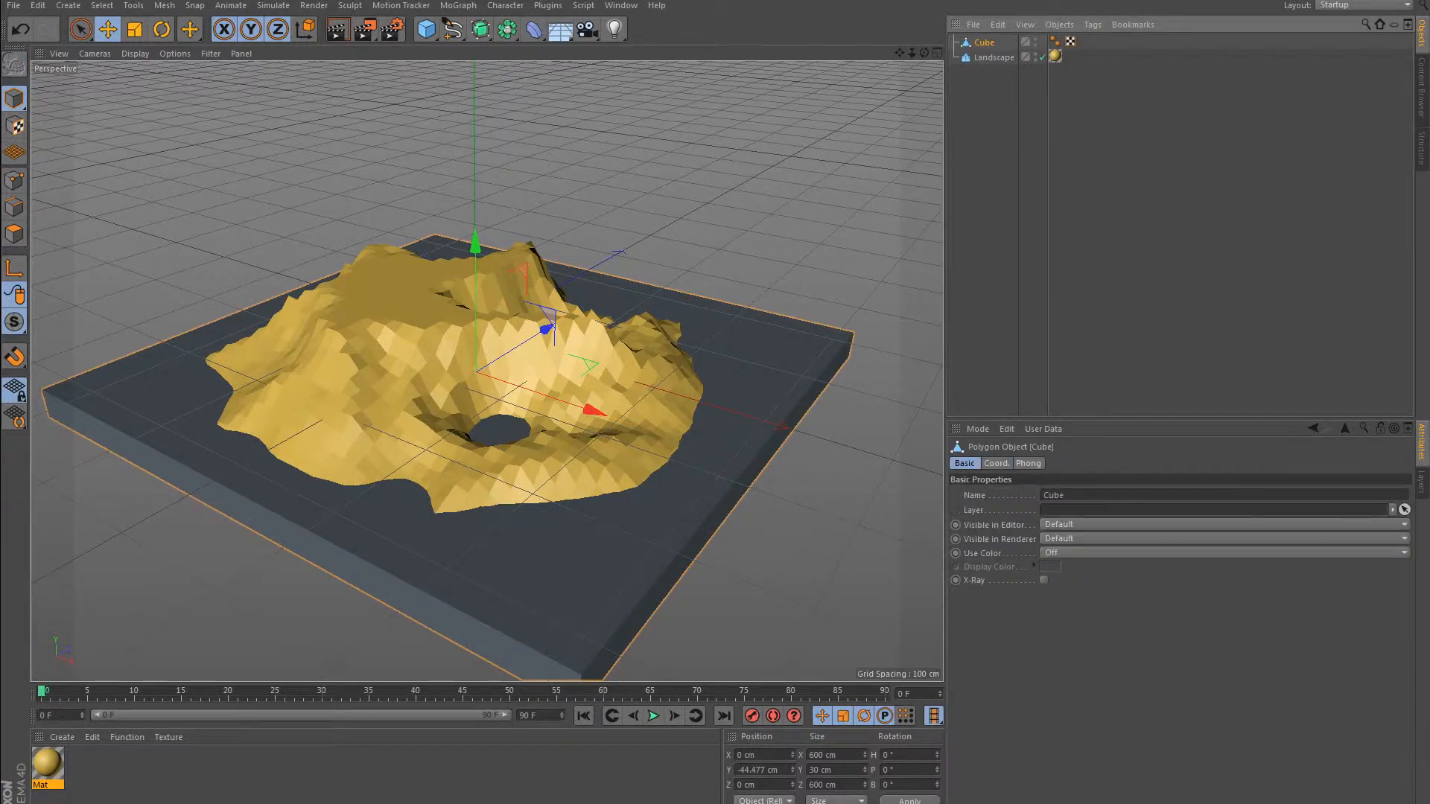
Delete the cube's Phong tag and switch the selected cube to polygon mode.
click(1056, 41)
key(Delete)
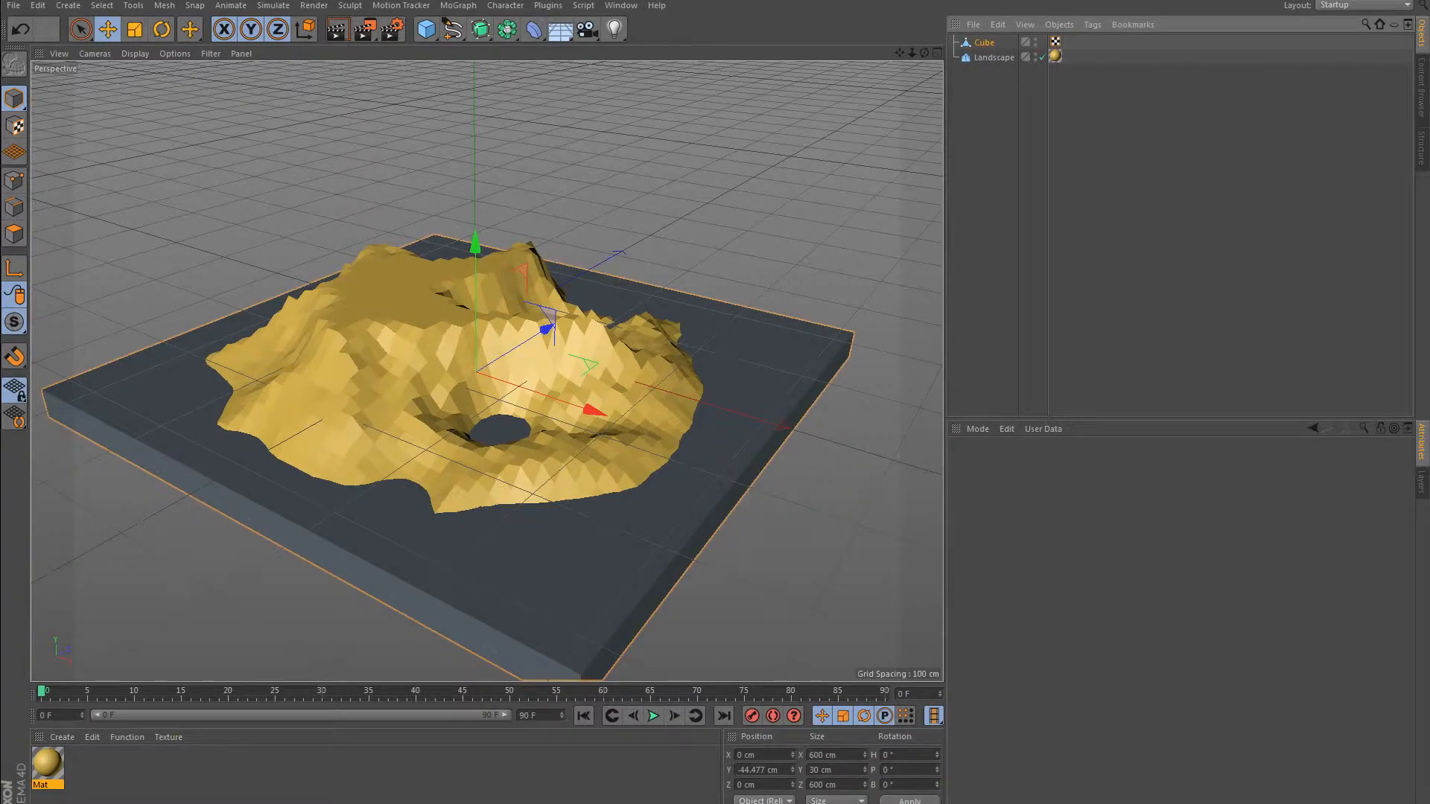
click(984, 42)
click(14, 234)
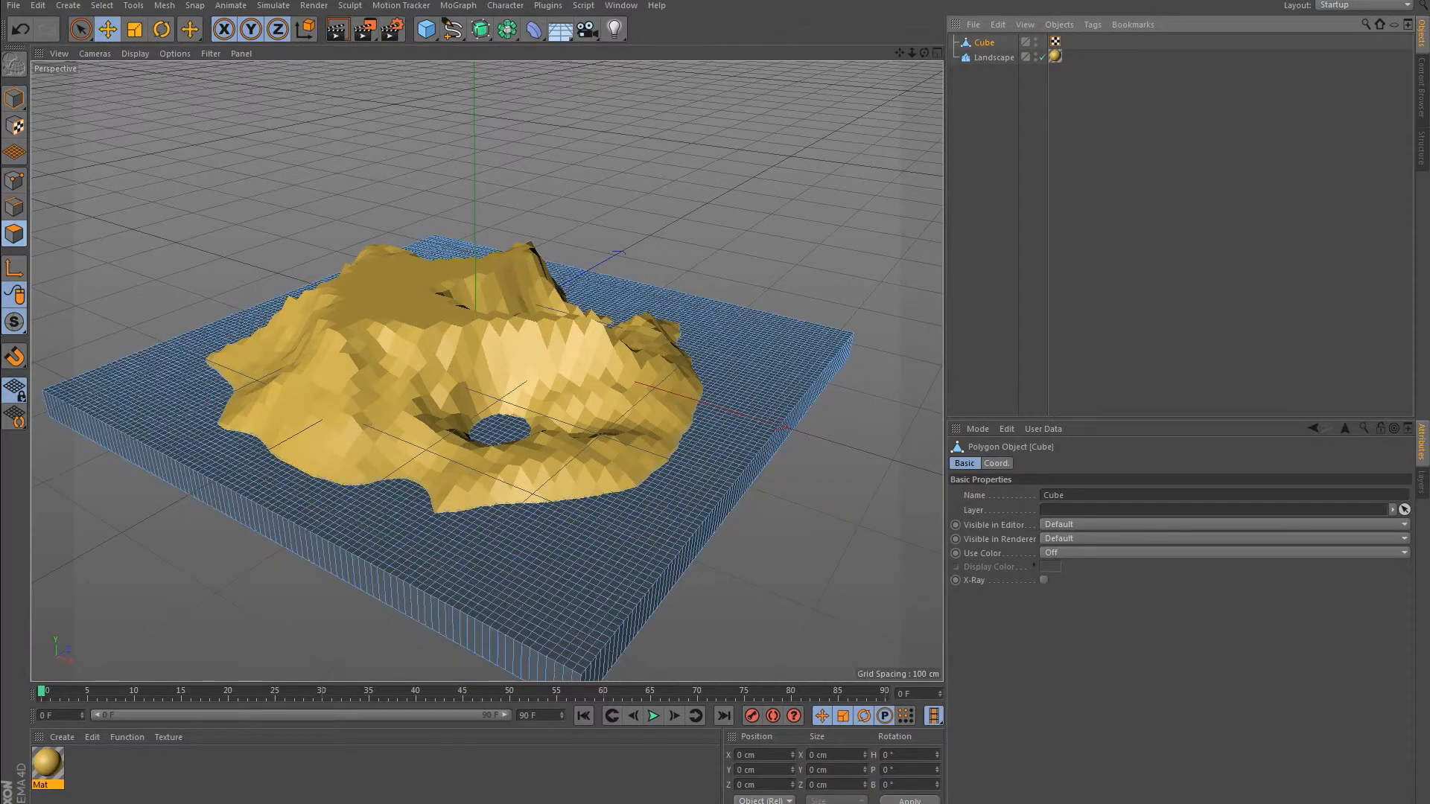
mouse_move(924, 53)
mouse_down()
mouse_move(948, 138)
mouse_move(959, 56)
mouse_move(905, 61)
mouse_up()
Create a second material and set its colour to bright blue, R 0, G 195, B 255.
double_click(223, 772)
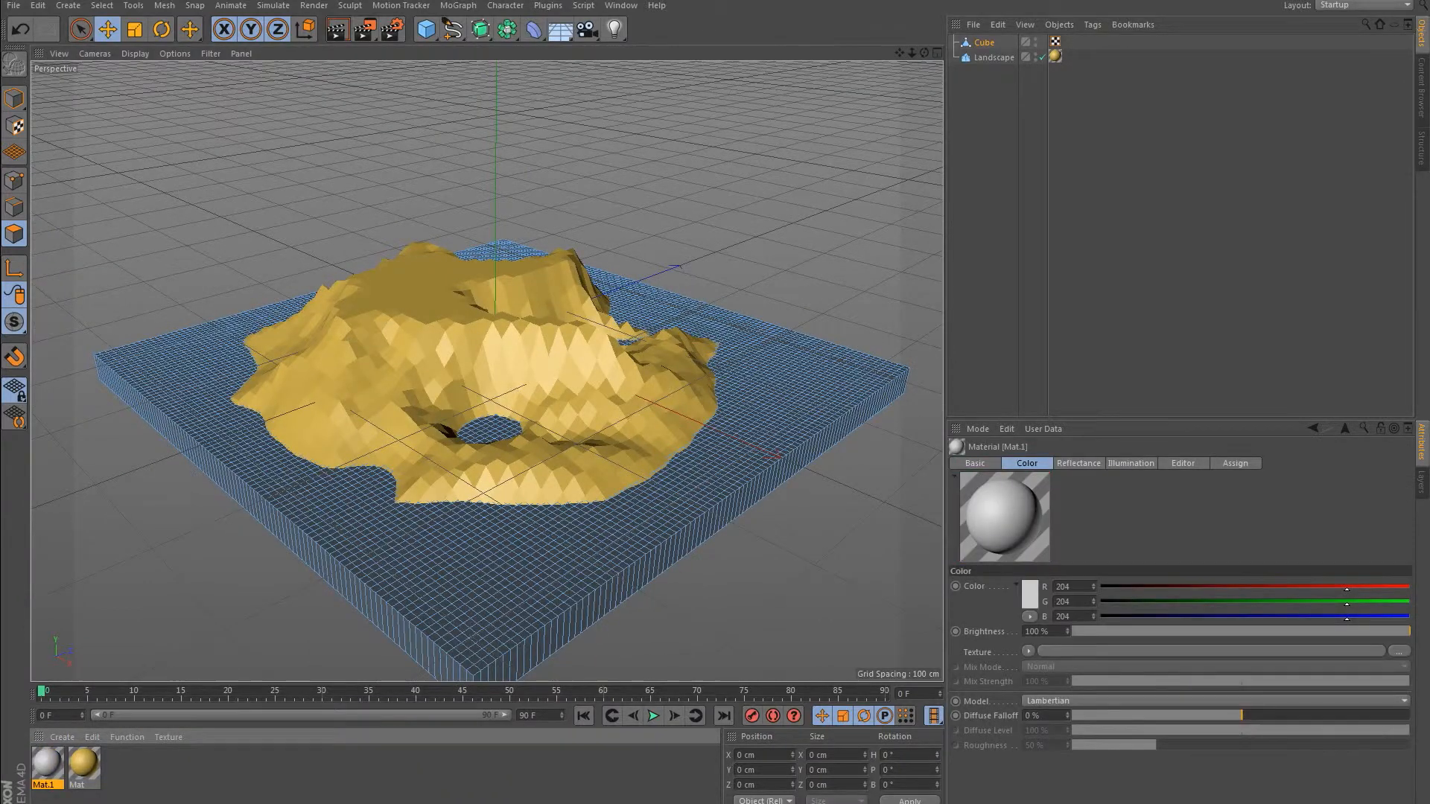
double_click(47, 763)
click(405, 141)
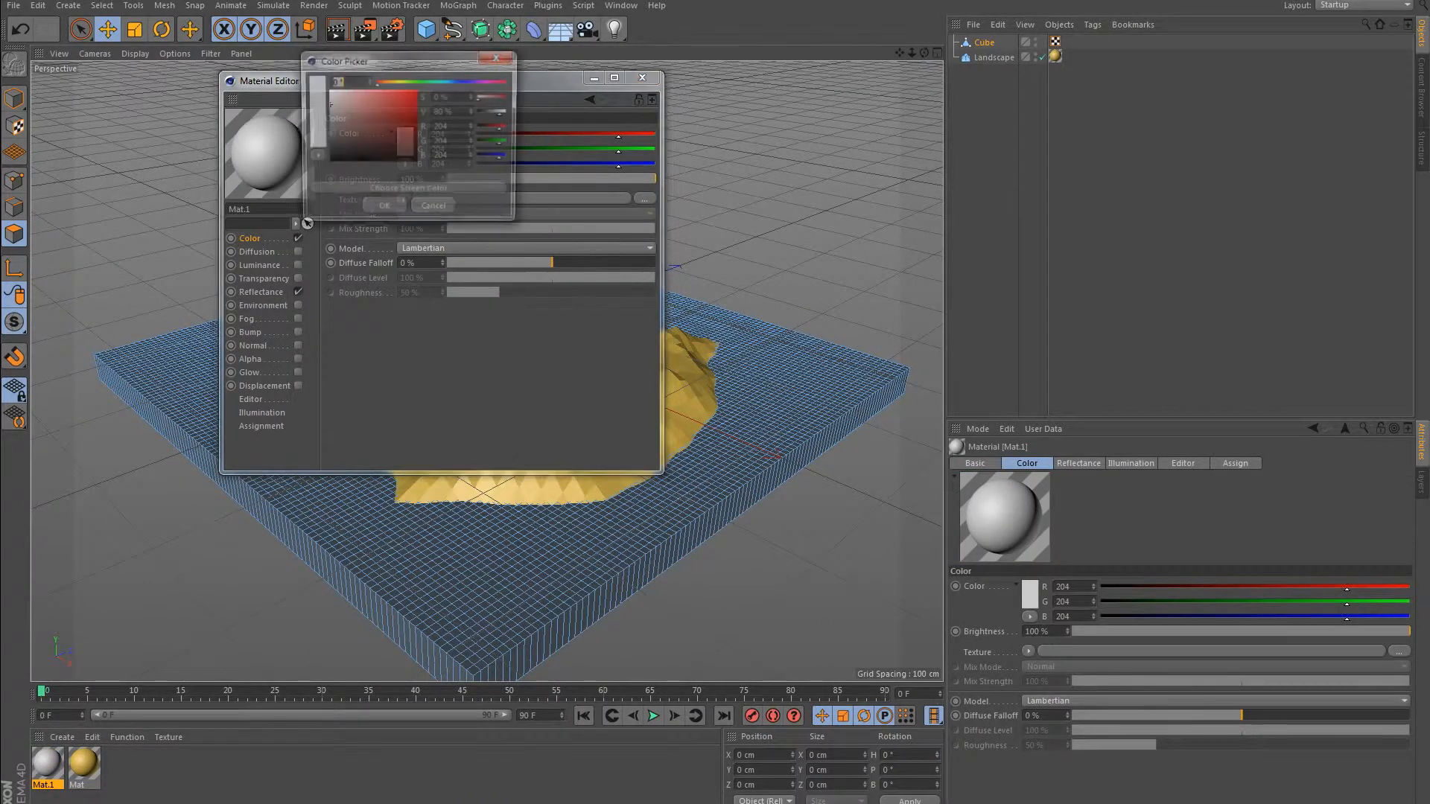
click(412, 95)
drag(413, 95, 395, 105)
click(456, 82)
mouse_move(396, 104)
mouse_down()
mouse_move(411, 121)
mouse_move(417, 90)
mouse_move(452, 83)
mouse_up()
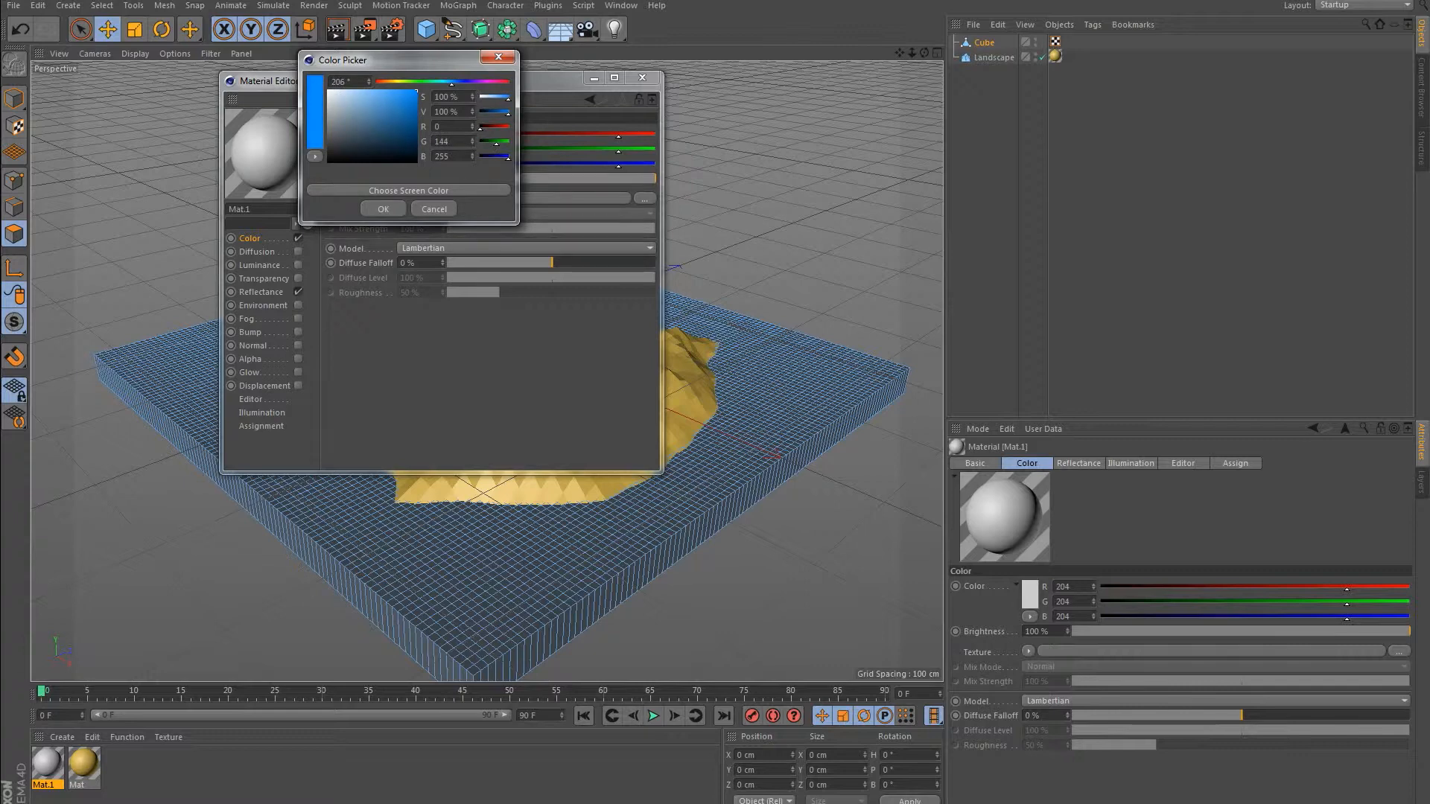
drag(451, 82, 447, 81)
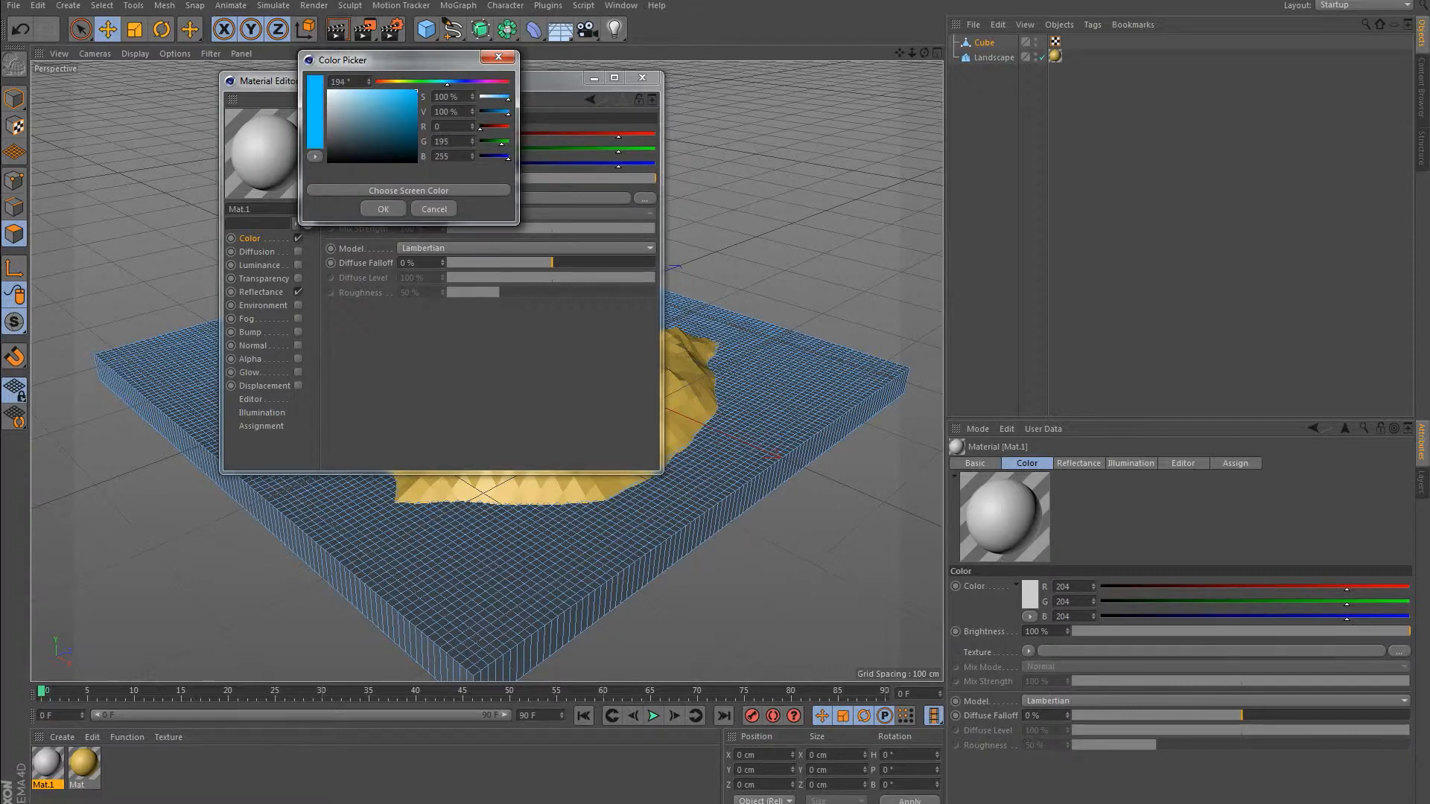
click(383, 208)
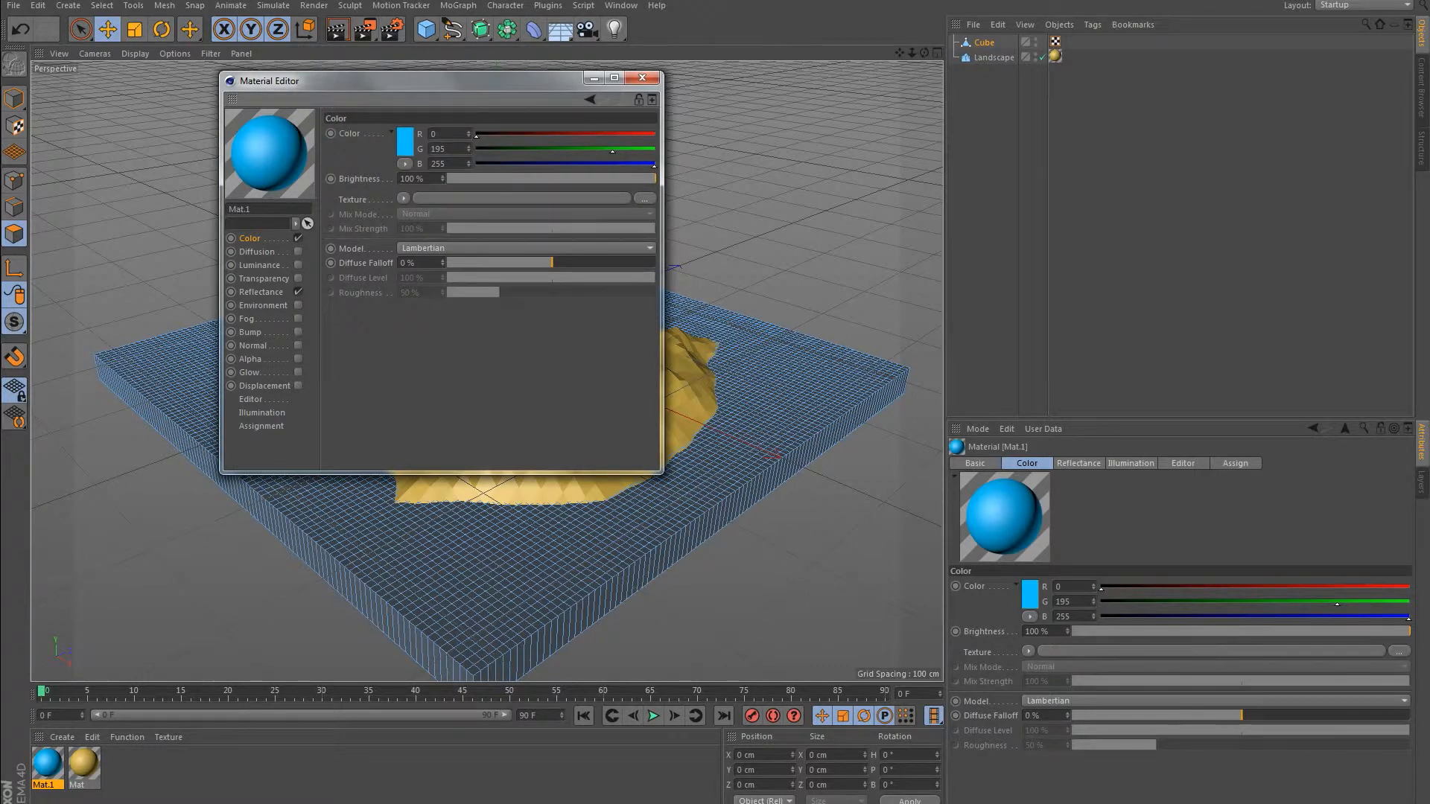
Enable transparency on the blue material with refraction 2 and transparency colour R 0, G 221, B 255.
click(264, 279)
click(298, 278)
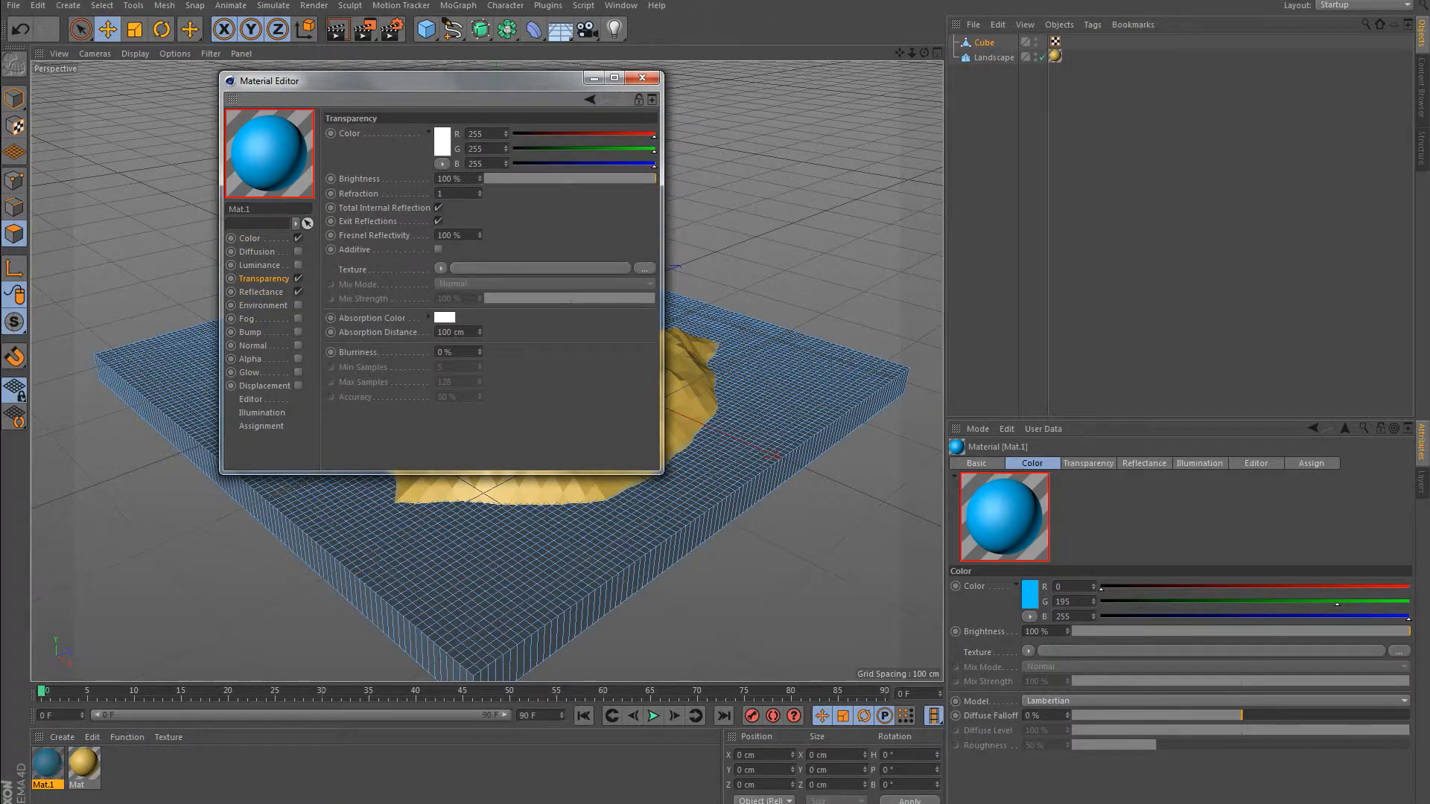
key(BackSpace)
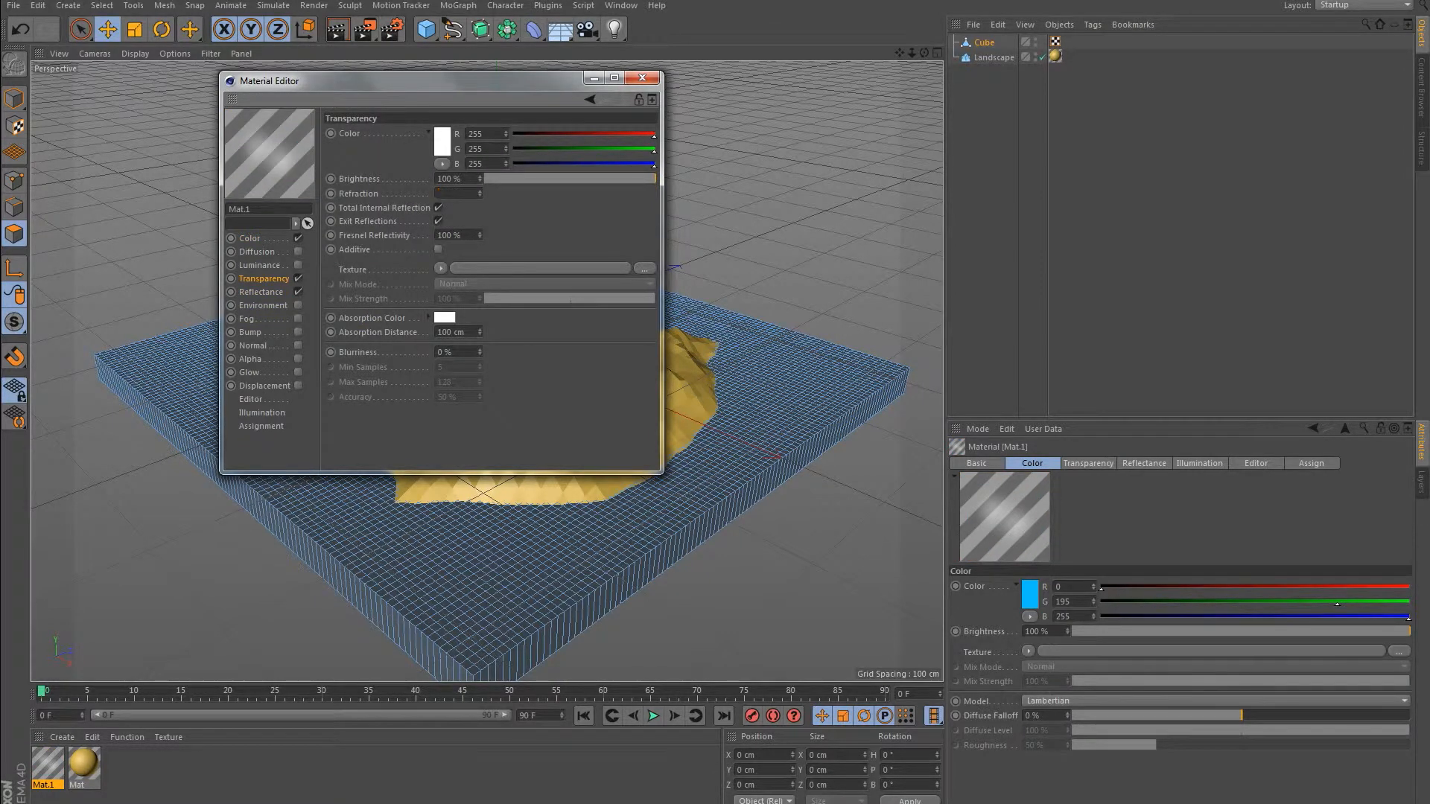
key(Return)
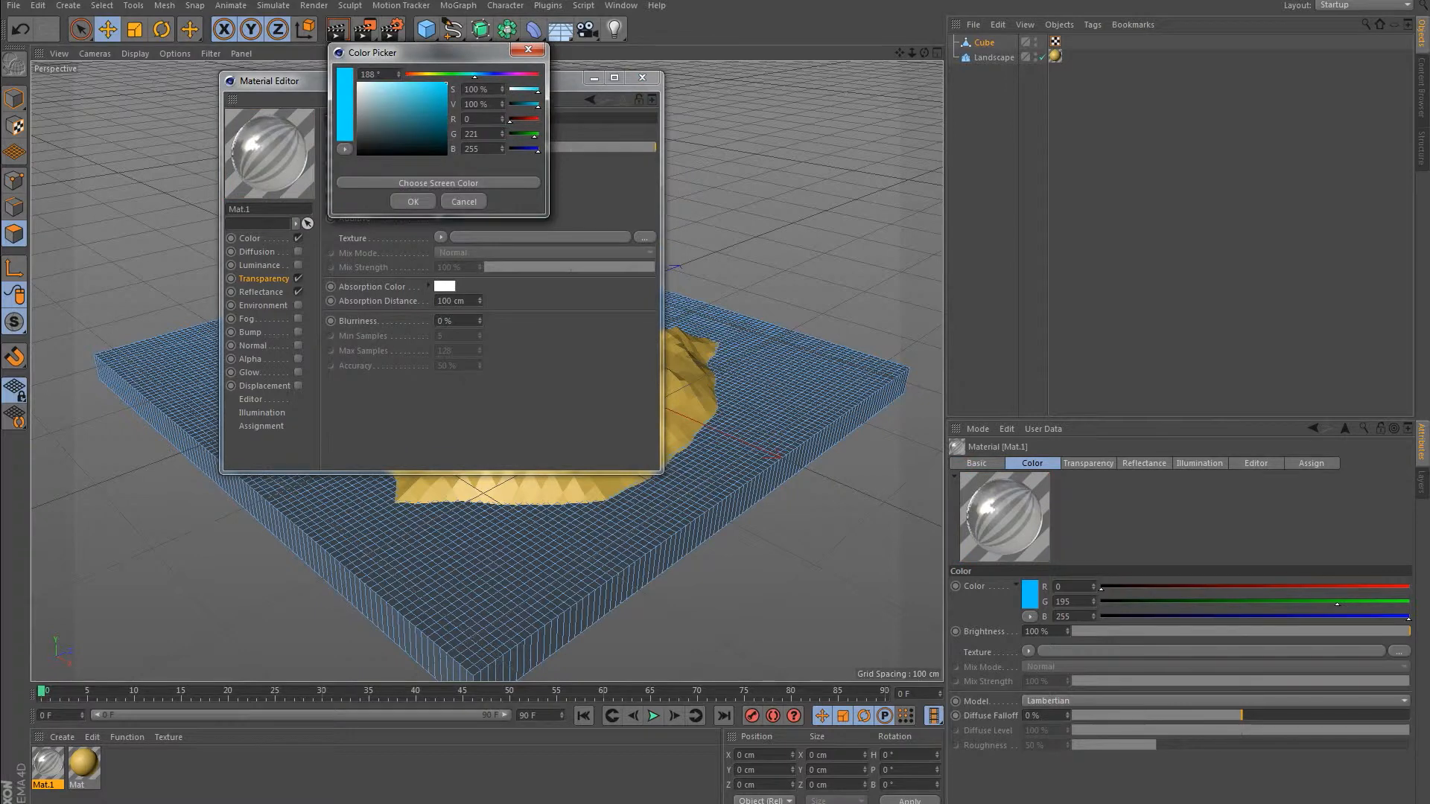
click(412, 201)
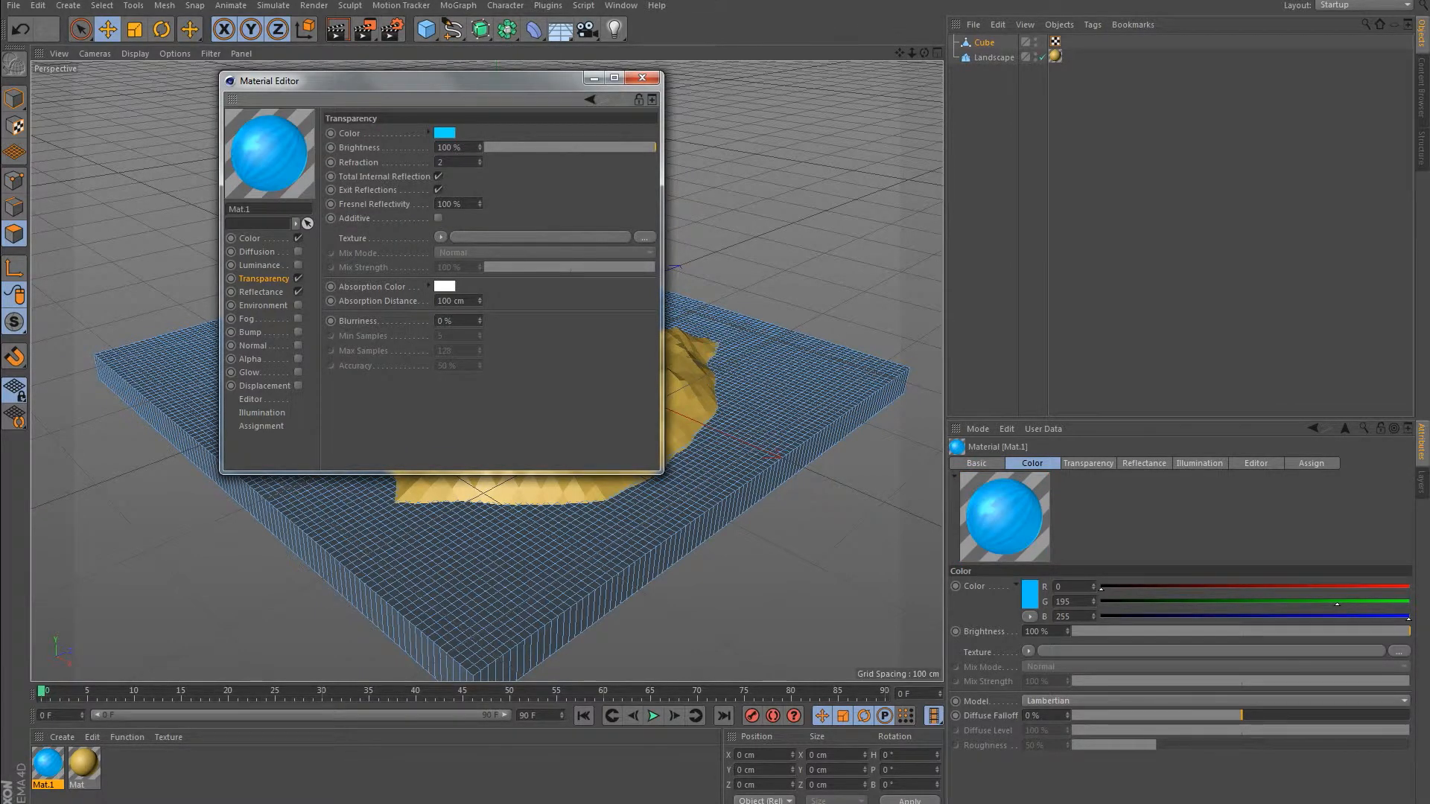
Disable the blue material's Color channel, apply the material to the cube and select the cube.
click(298, 237)
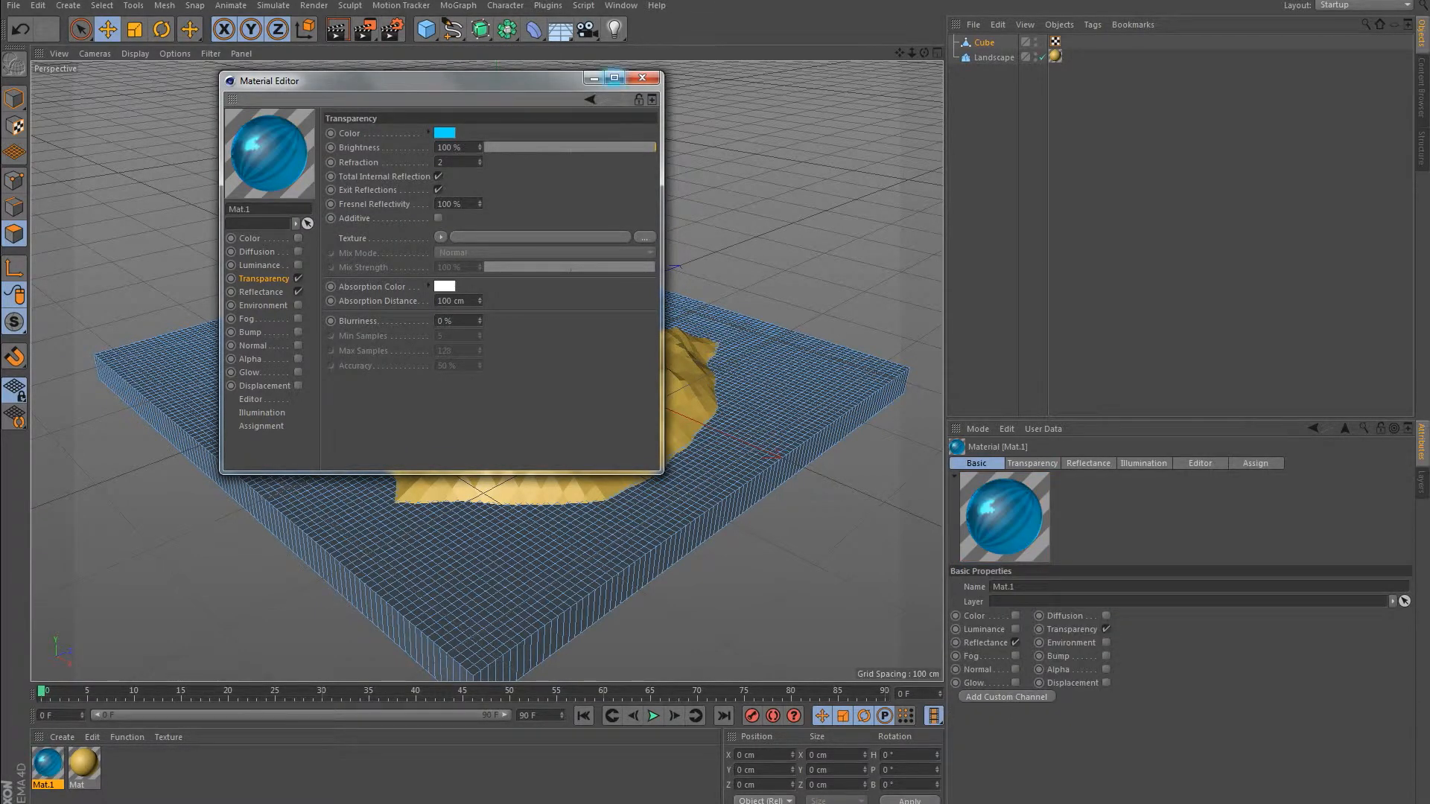
click(642, 78)
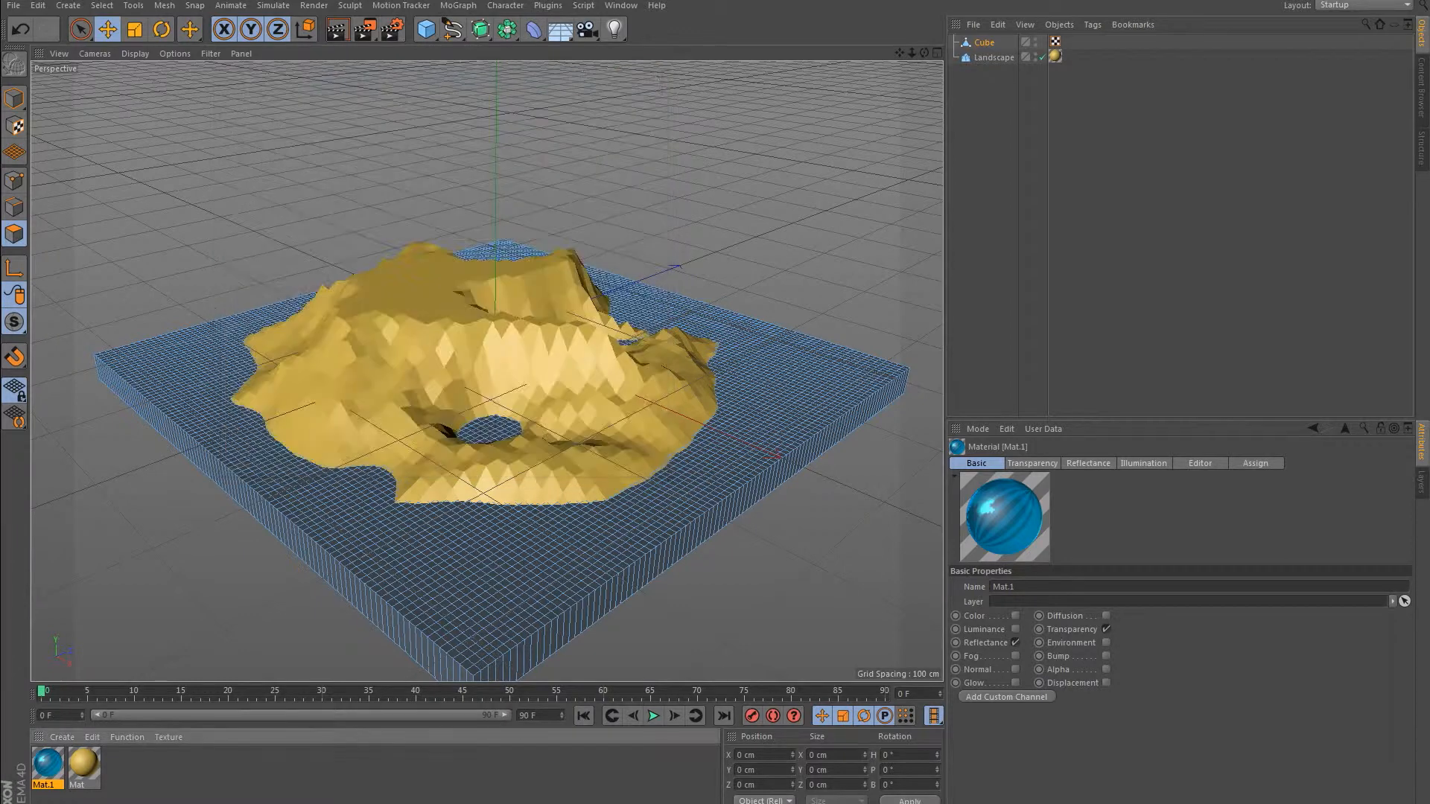
drag(47, 764, 504, 574)
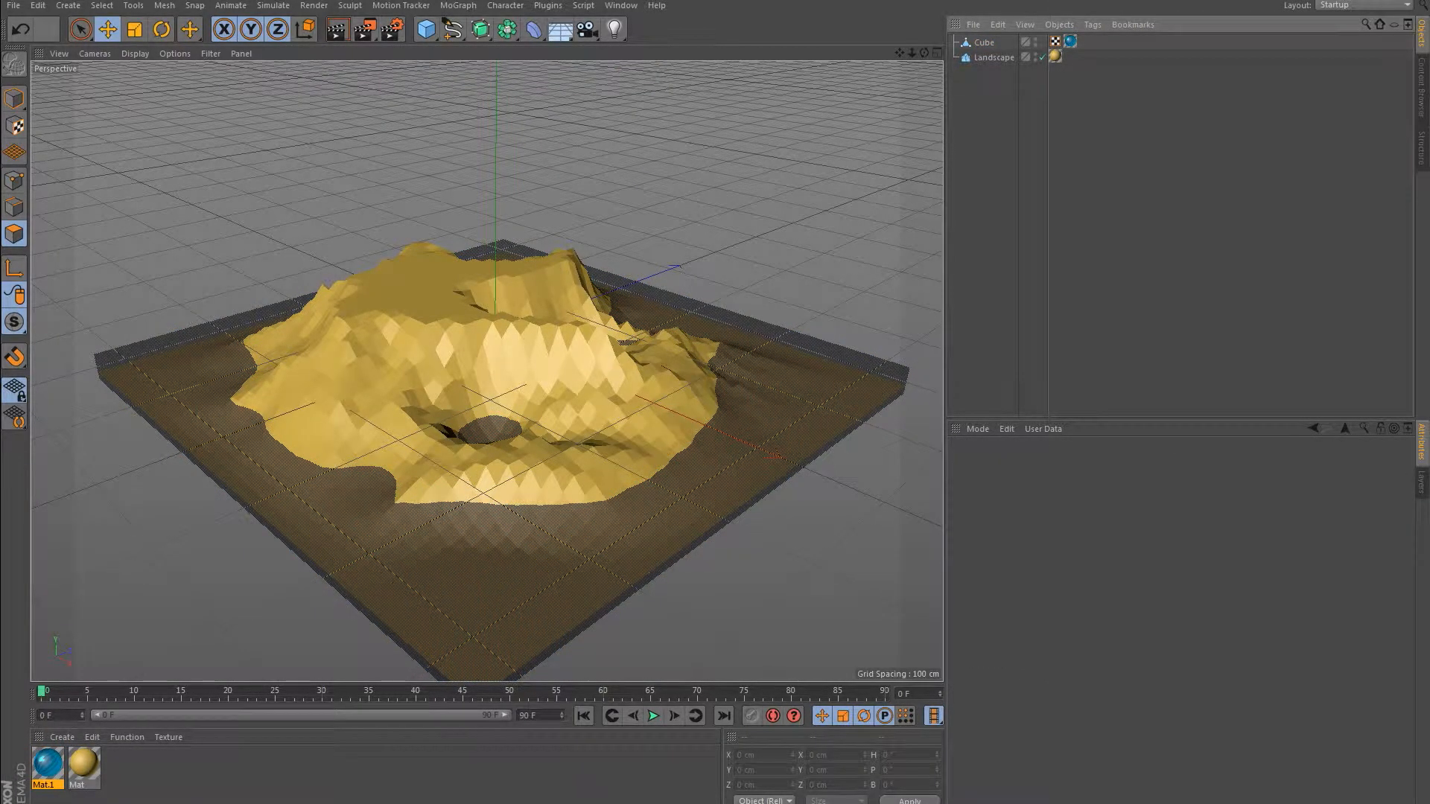
click(984, 43)
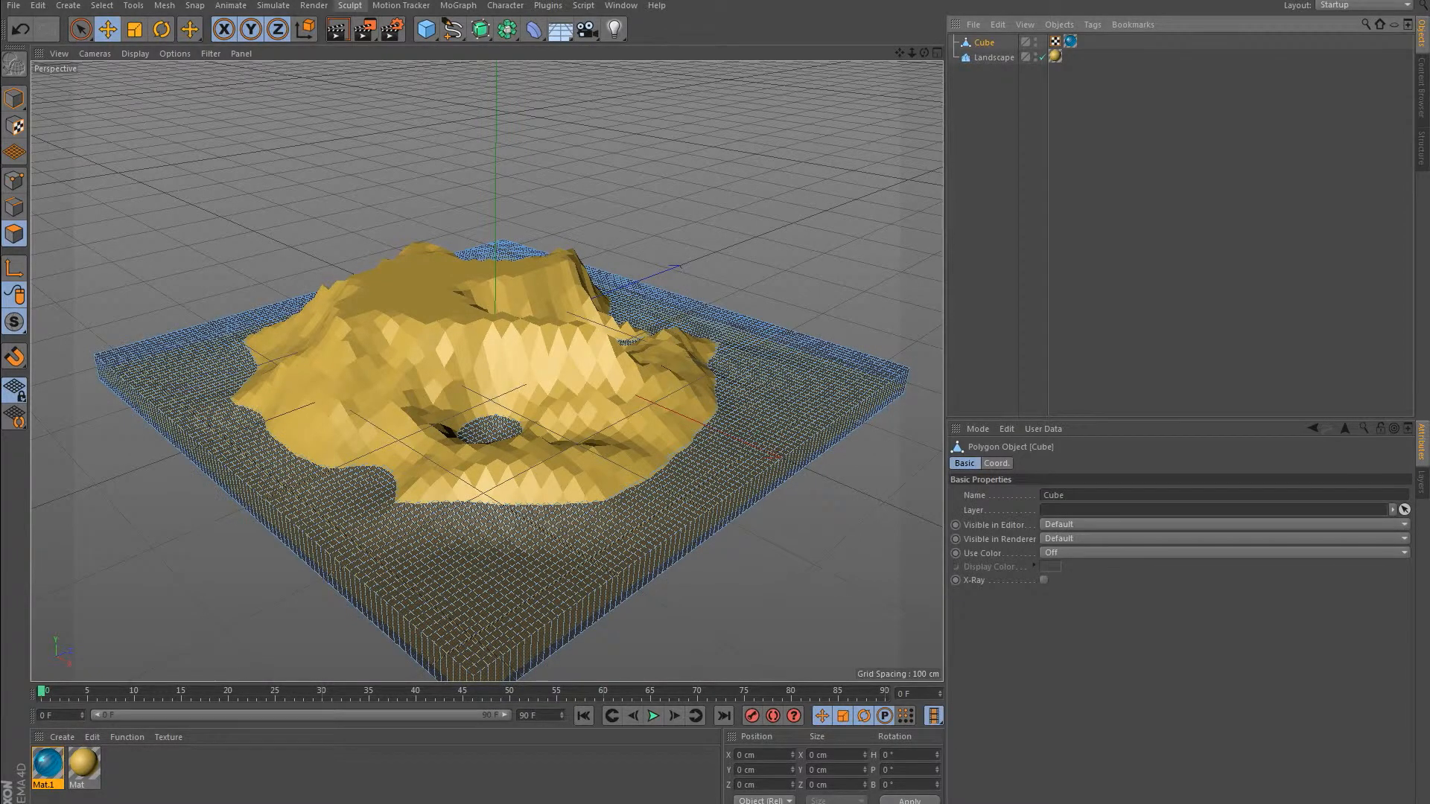
Add a Random effector and make it a child of the cube.
click(458, 5)
mouse_move(484, 27)
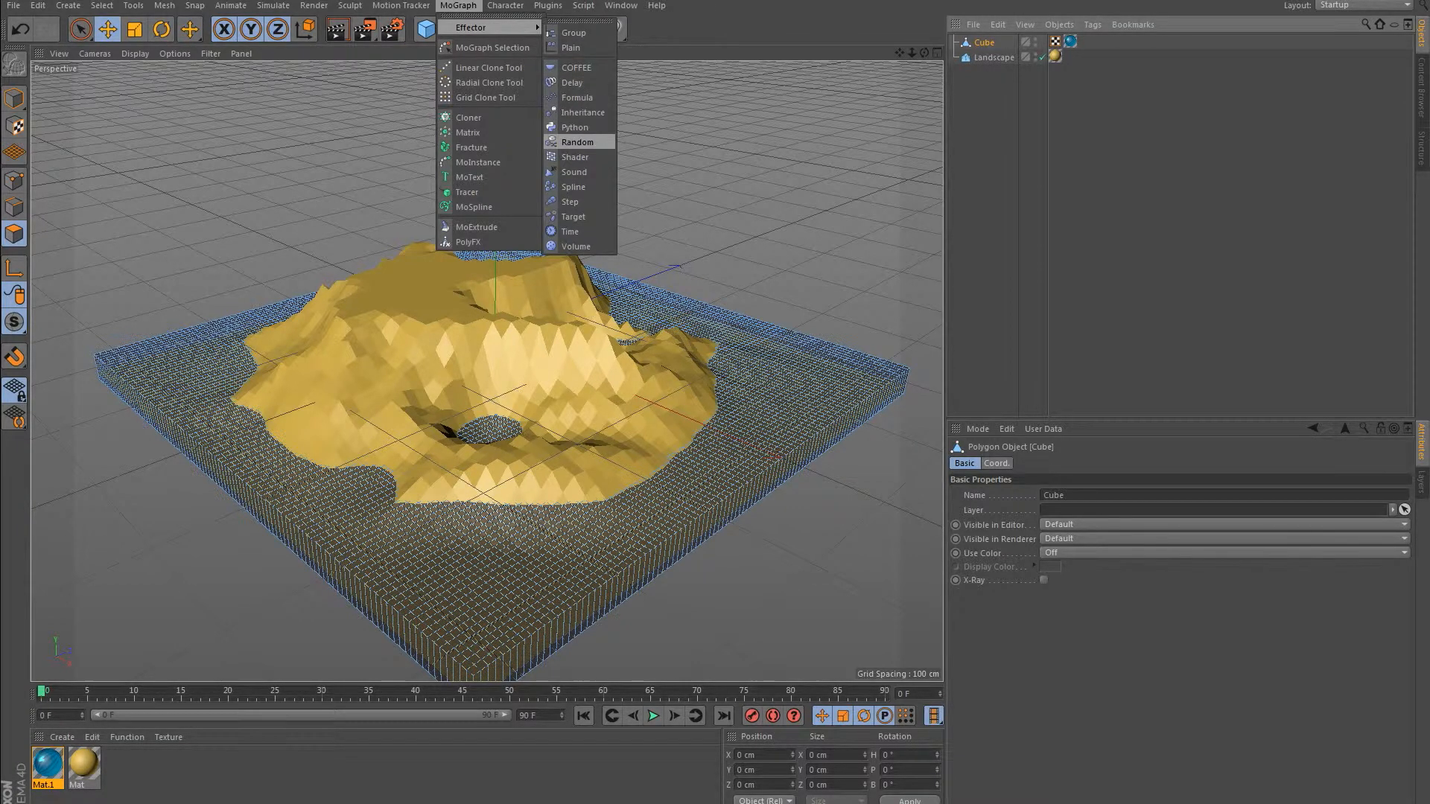
click(578, 142)
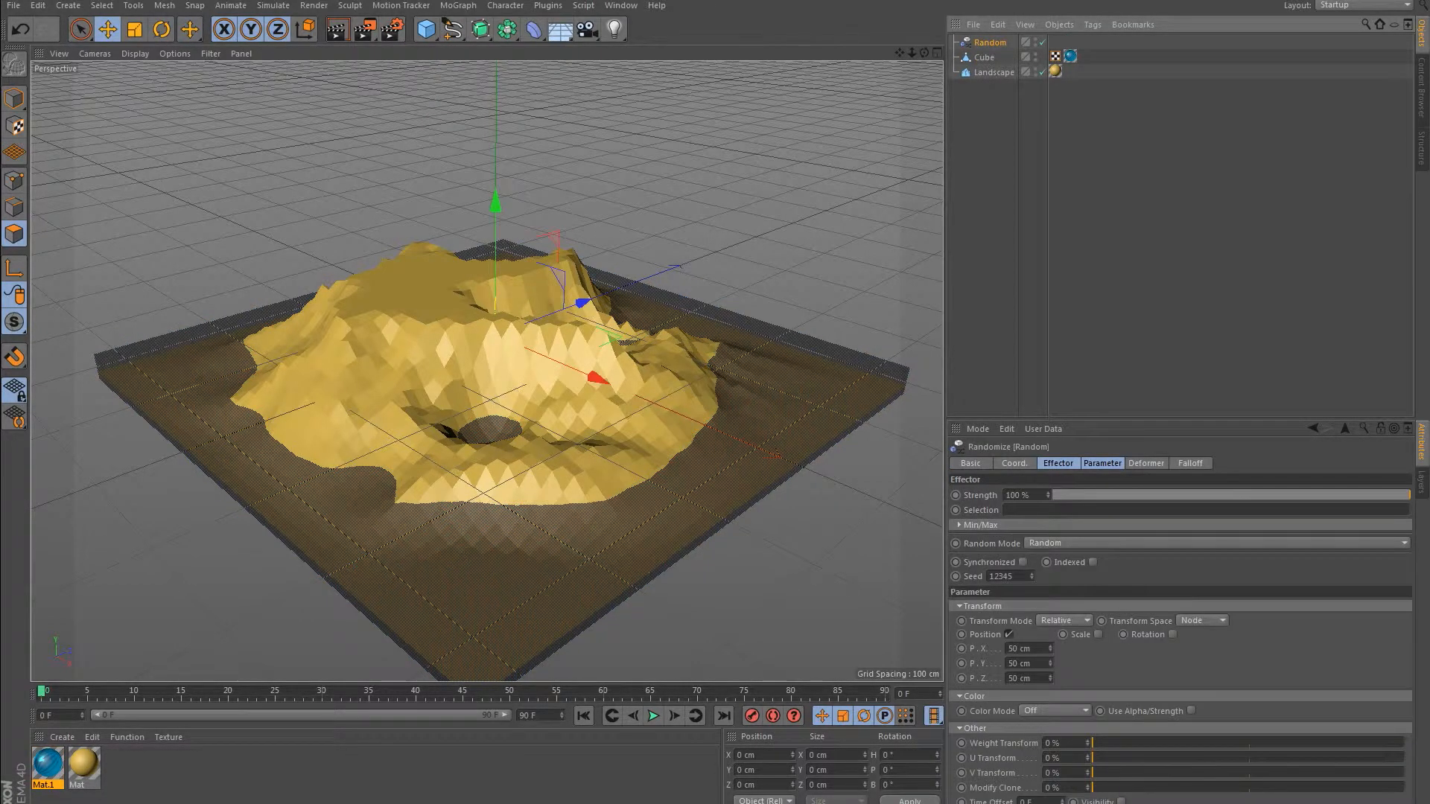
drag(989, 42, 985, 57)
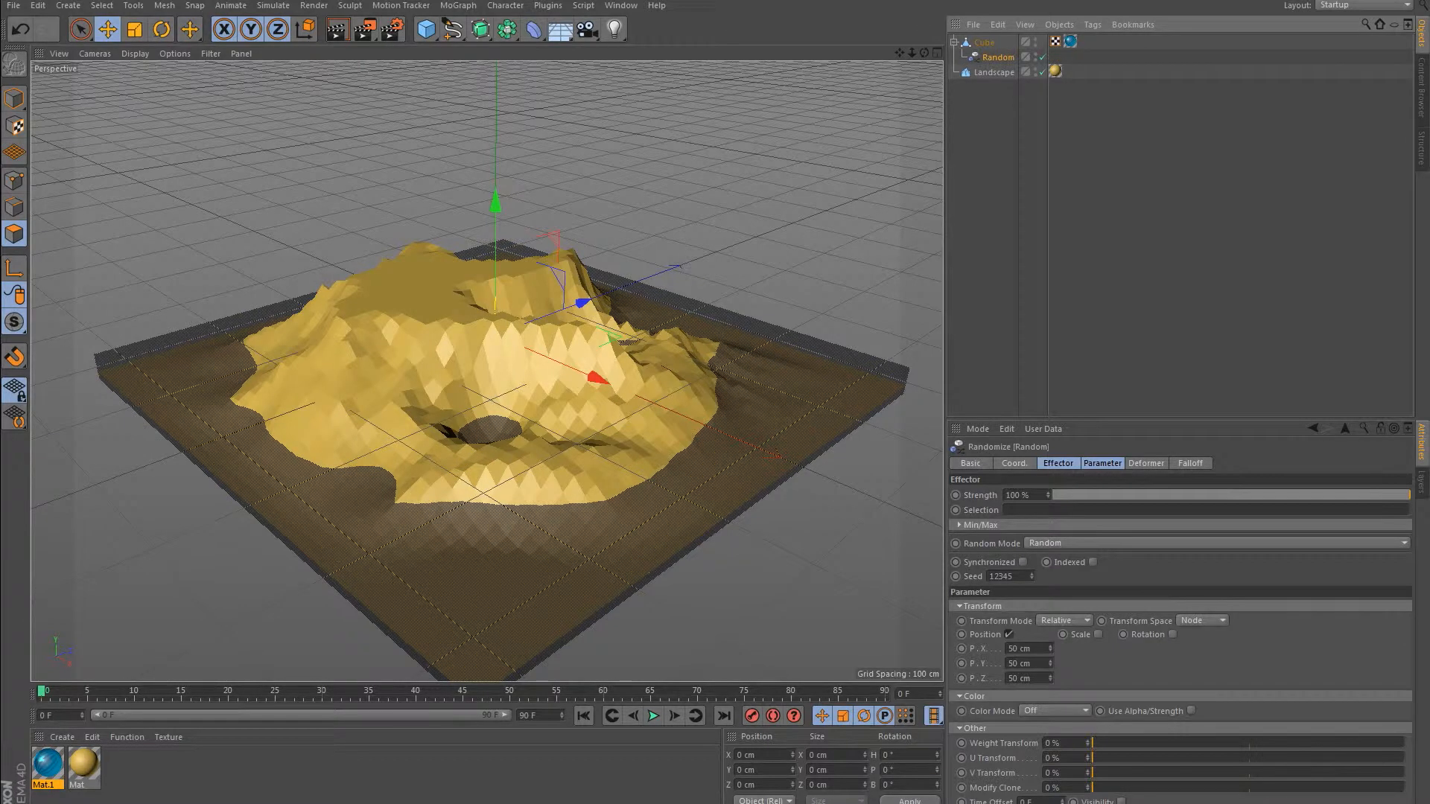
Set the Random effector's deformation mode to Point.
click(1103, 464)
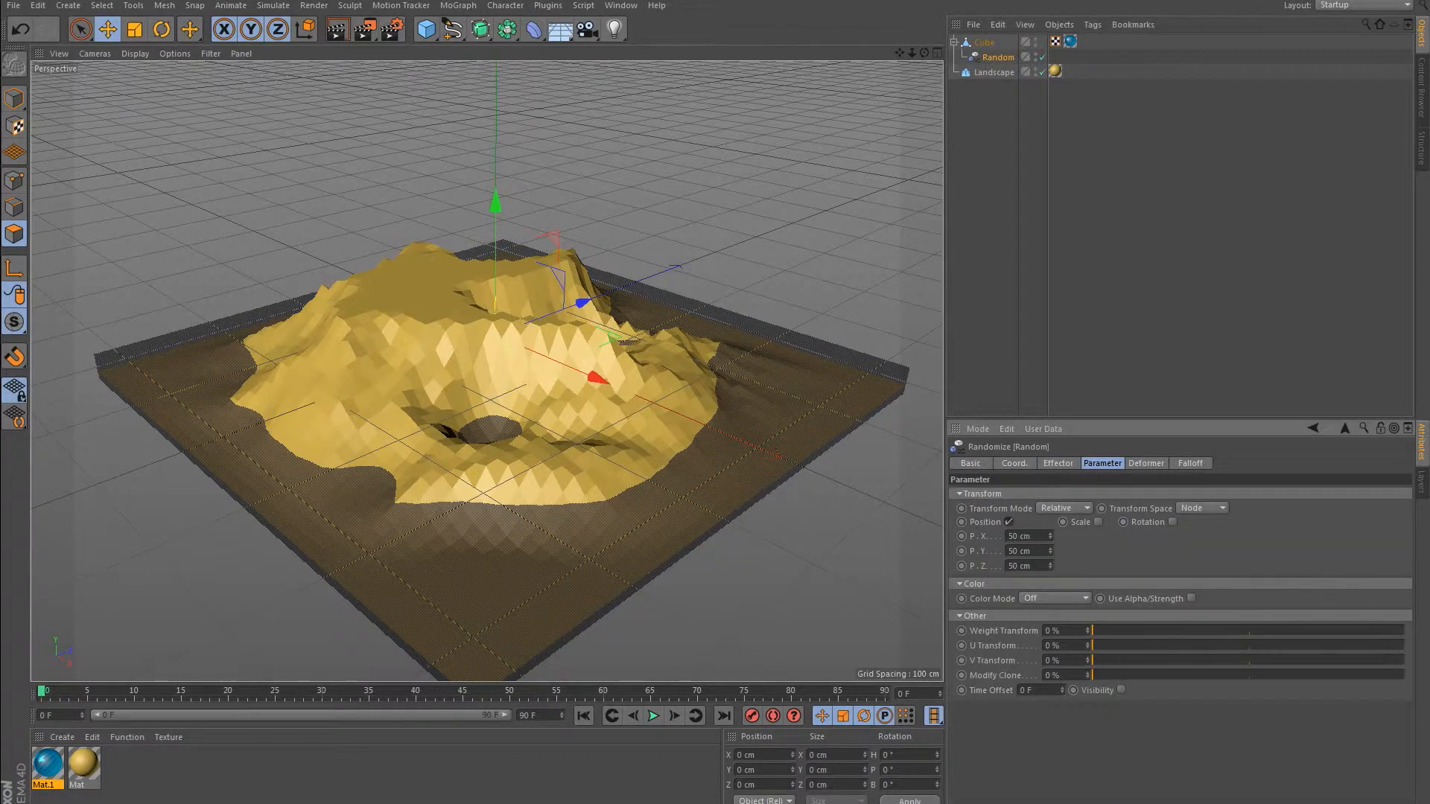
click(1147, 463)
click(1058, 494)
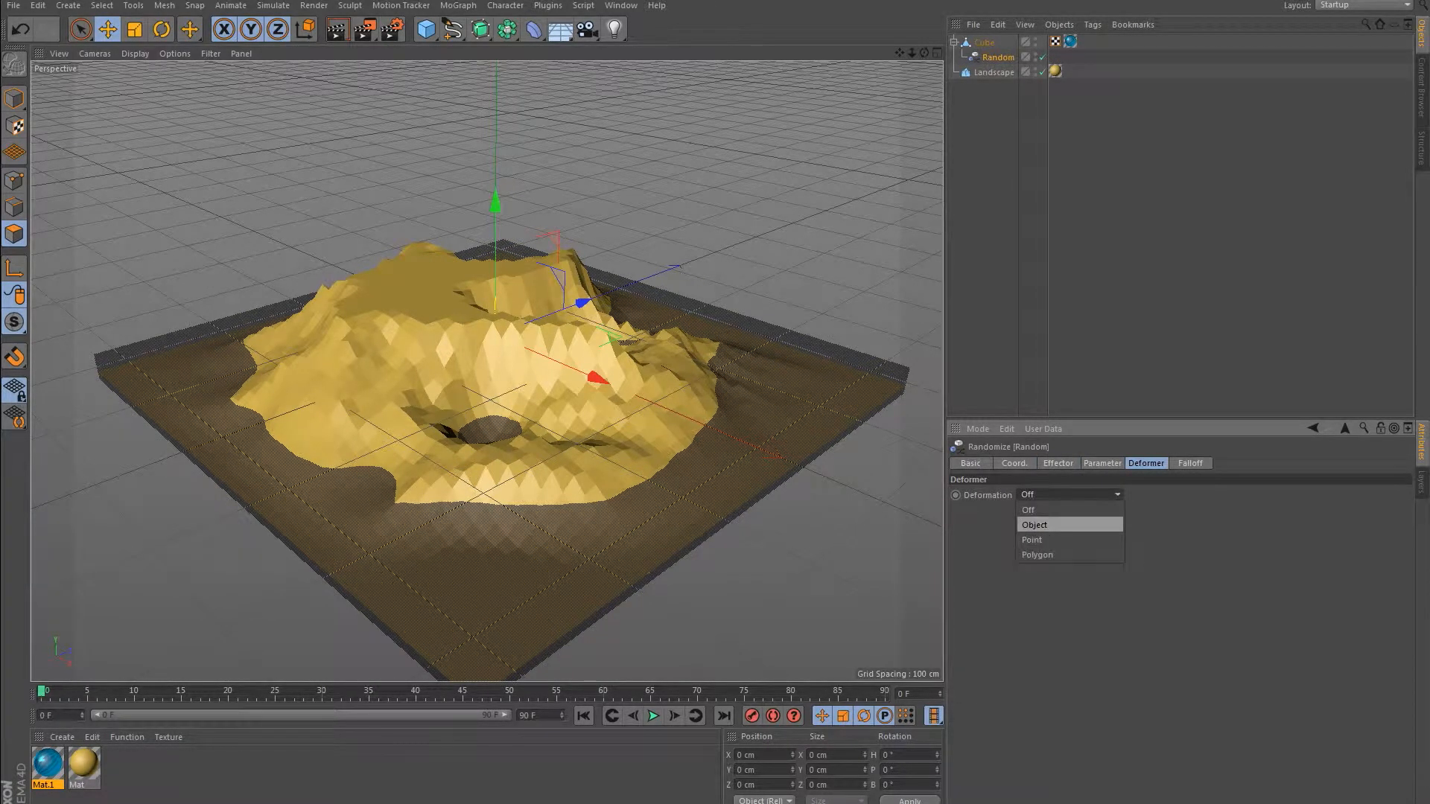
click(1032, 540)
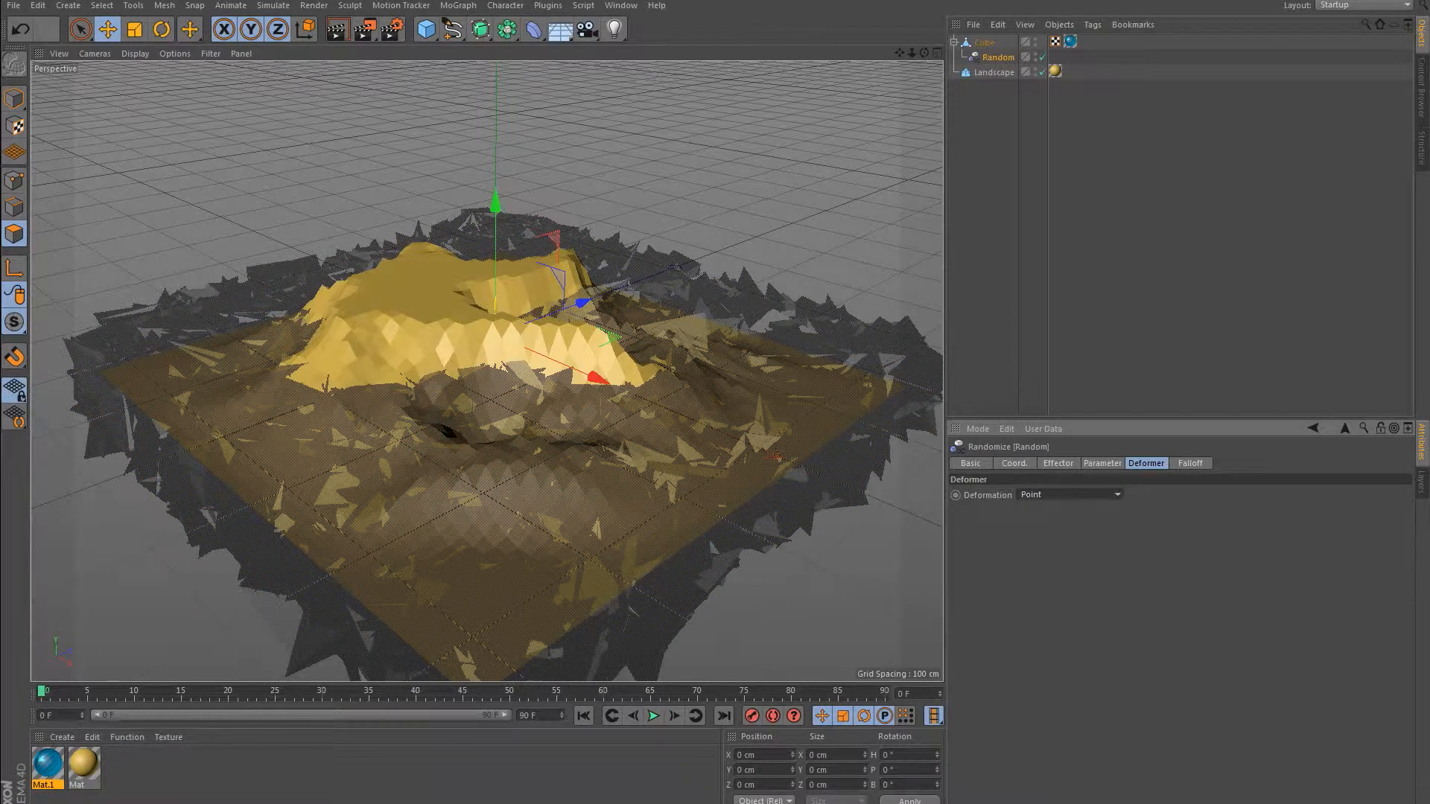
Set the Random effector's X, Y and Z position variation to 1 cm each.
click(1059, 463)
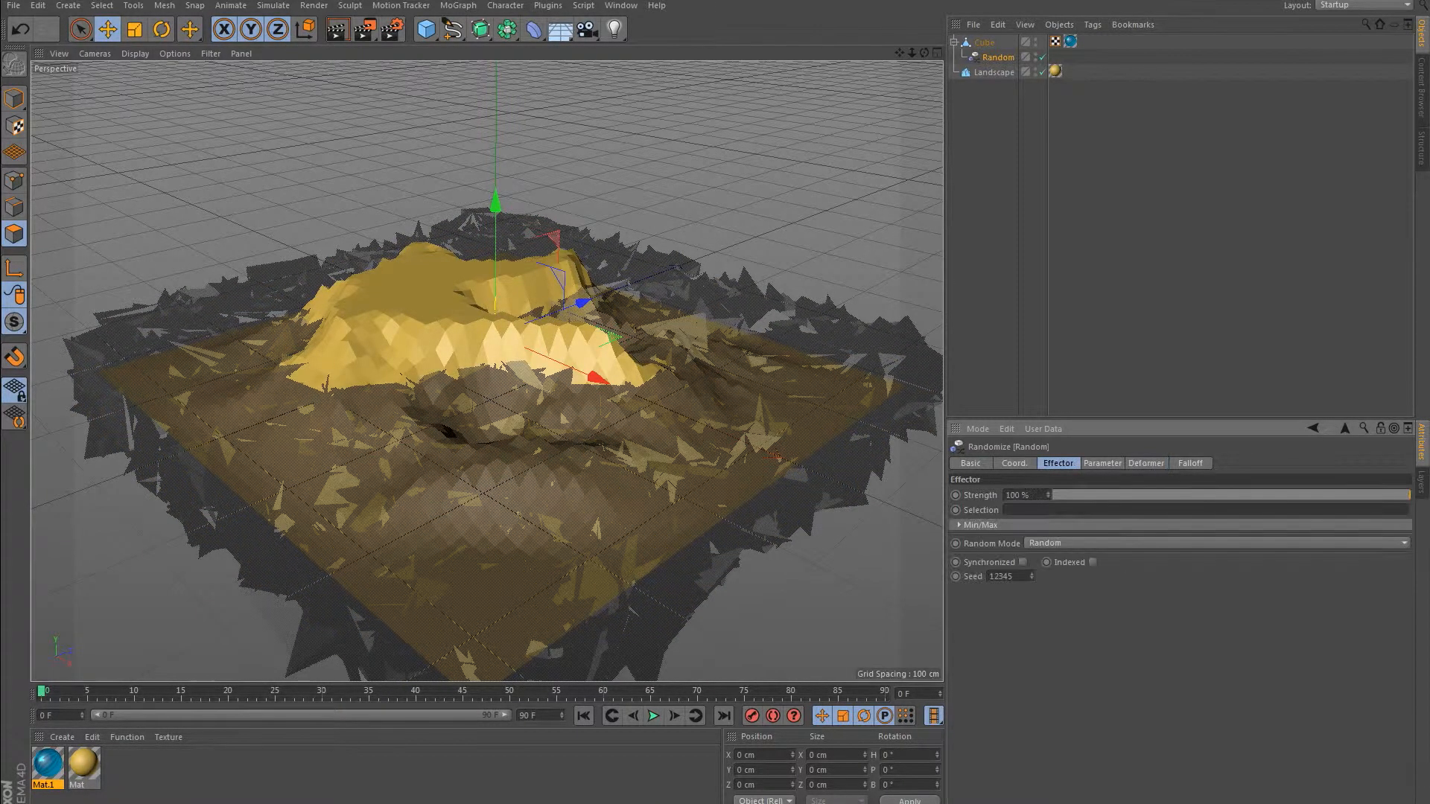
click(1102, 463)
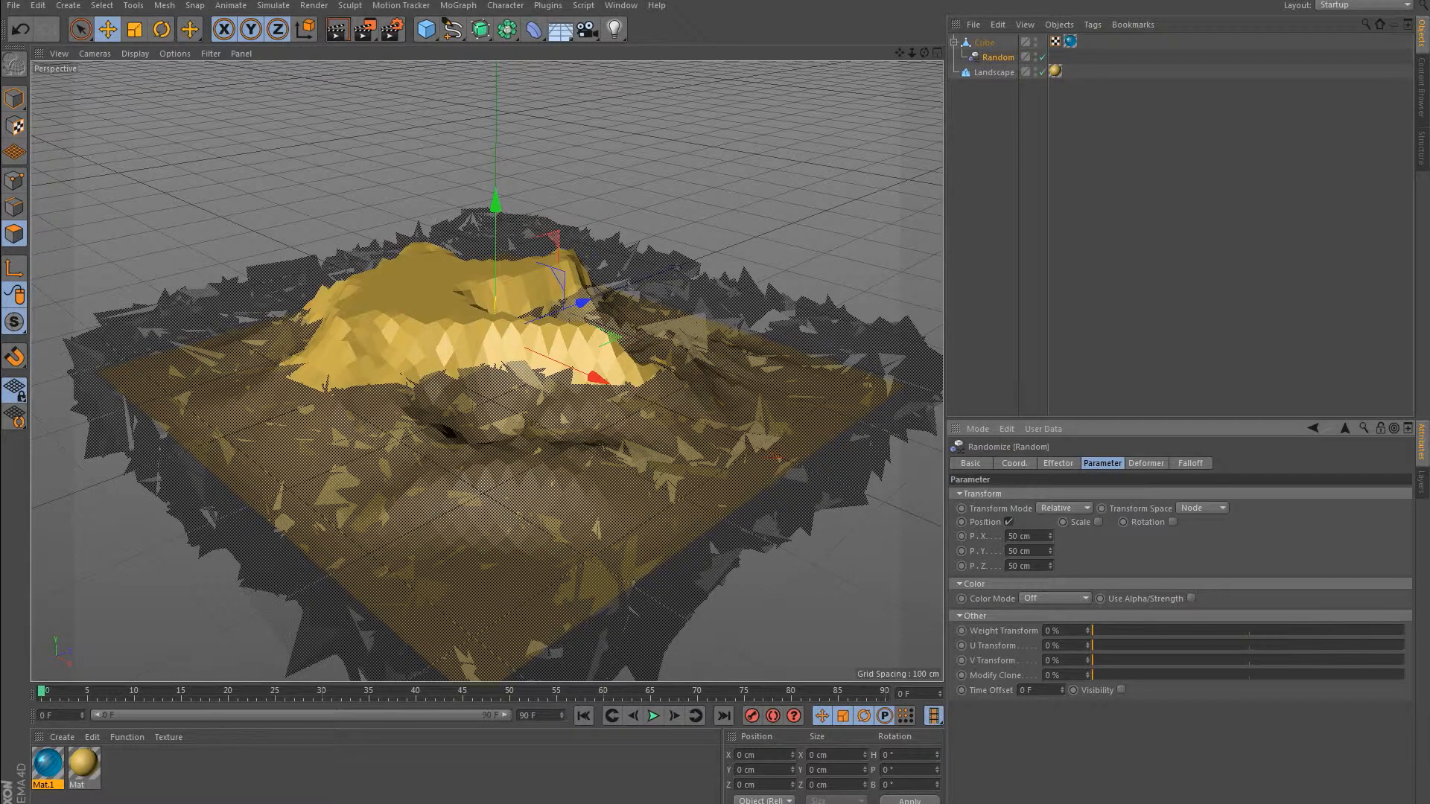
key(BackSpace)
key(BackSpace)
text(1)
key(Return)
key(BackSpace)
key(BackSpace)
text(1)
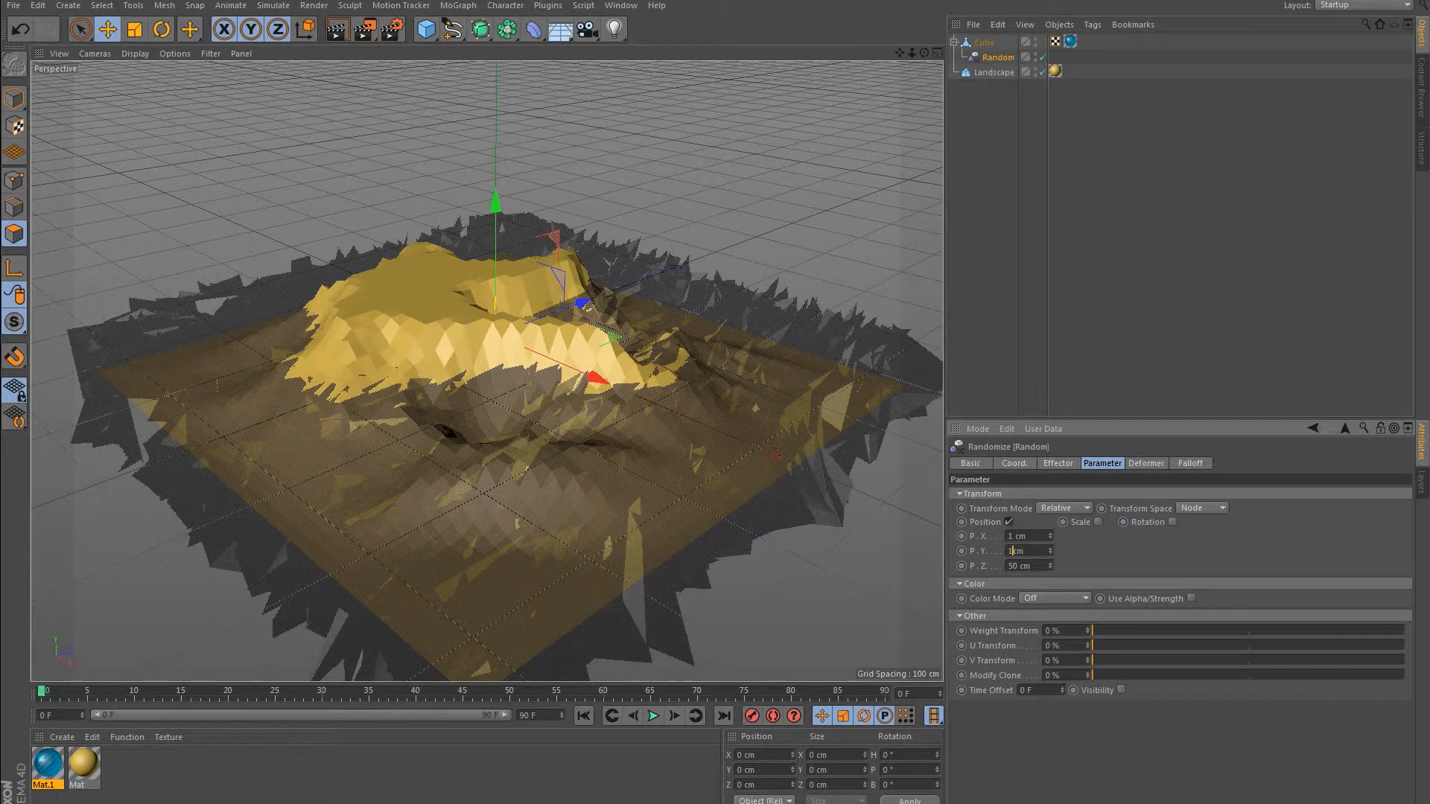
key(Tab)
text(1)
key(Return)
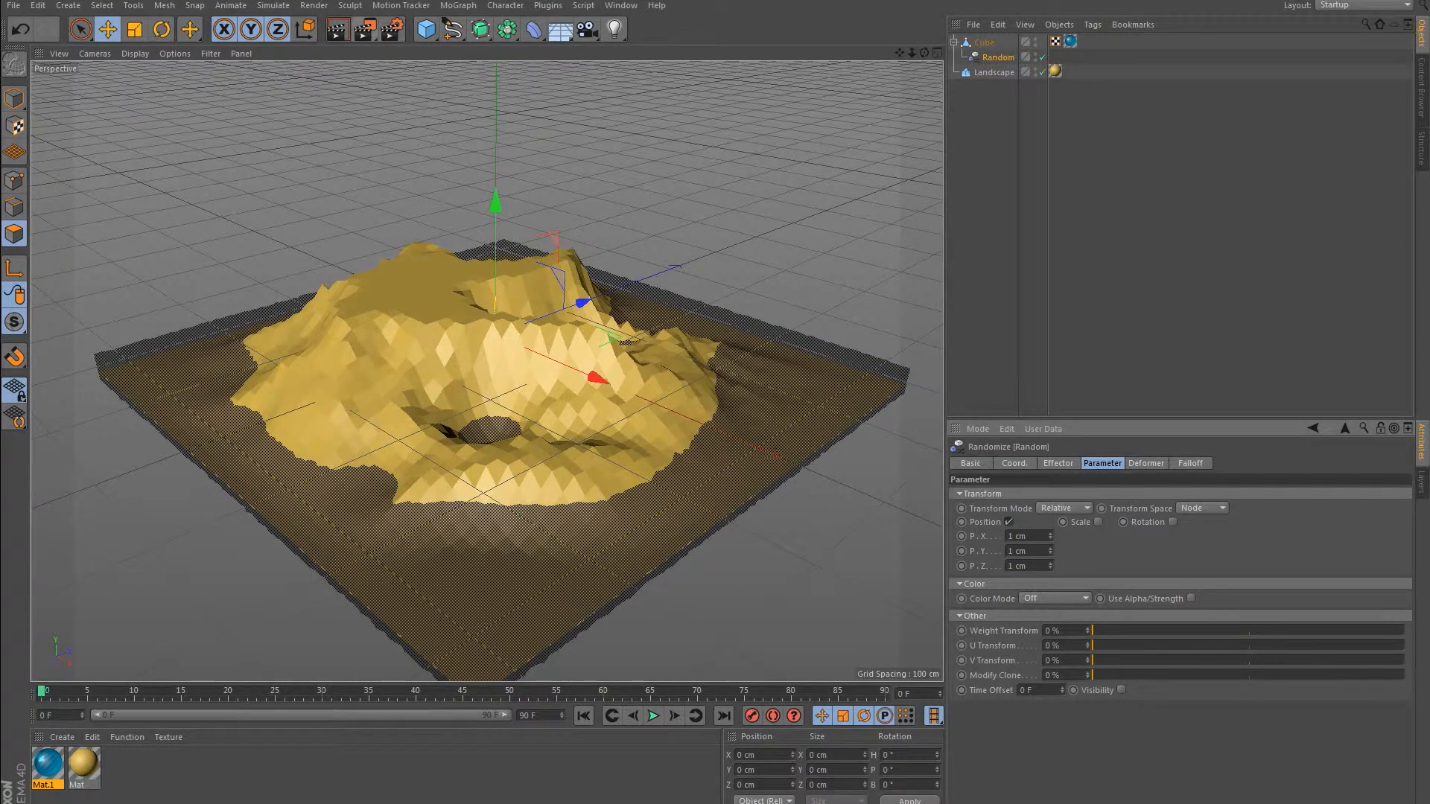
Add the Global Illumination effect to the render settings, keeping Geometry anti-aliasing.
click(393, 30)
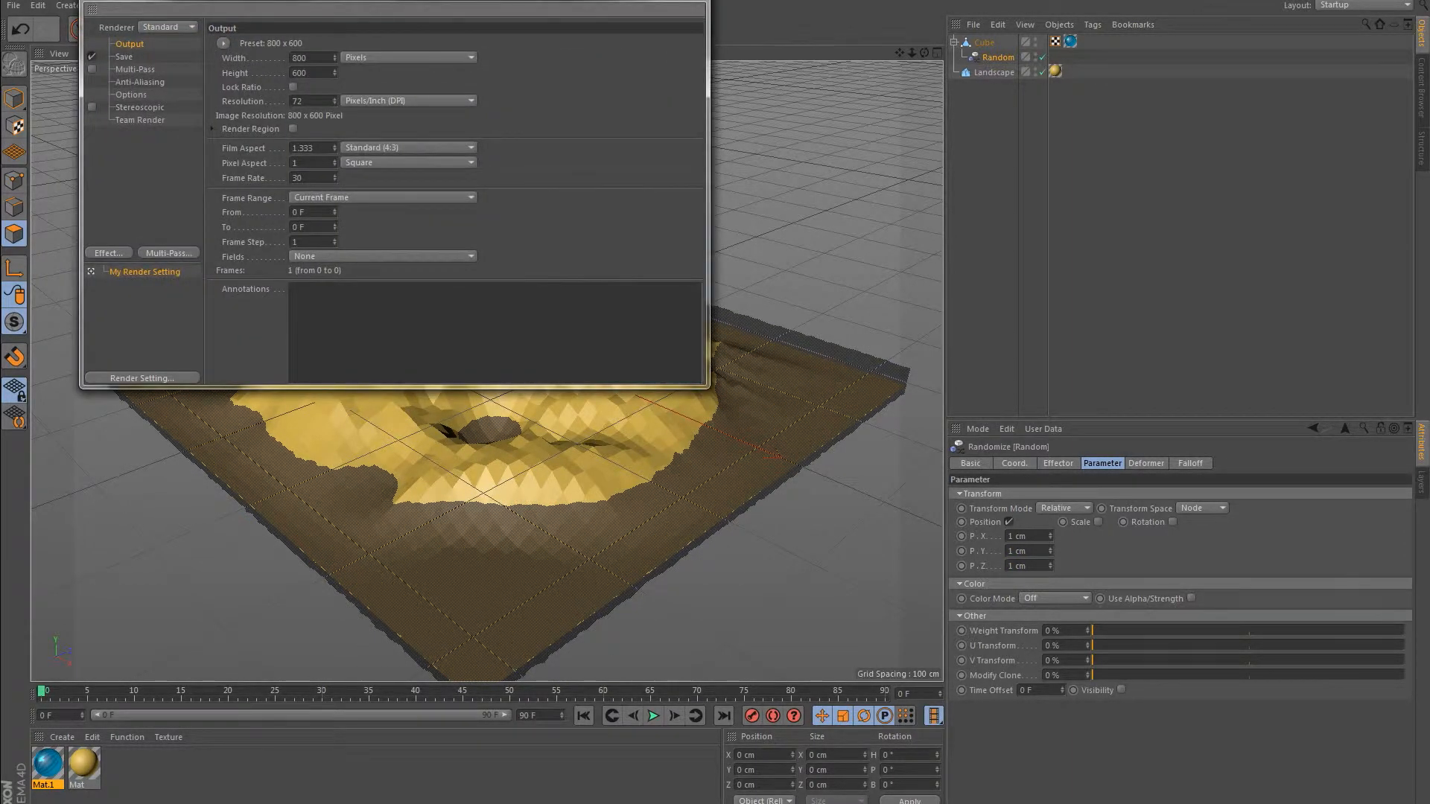
drag(373, 0, 478, 43)
click(240, 120)
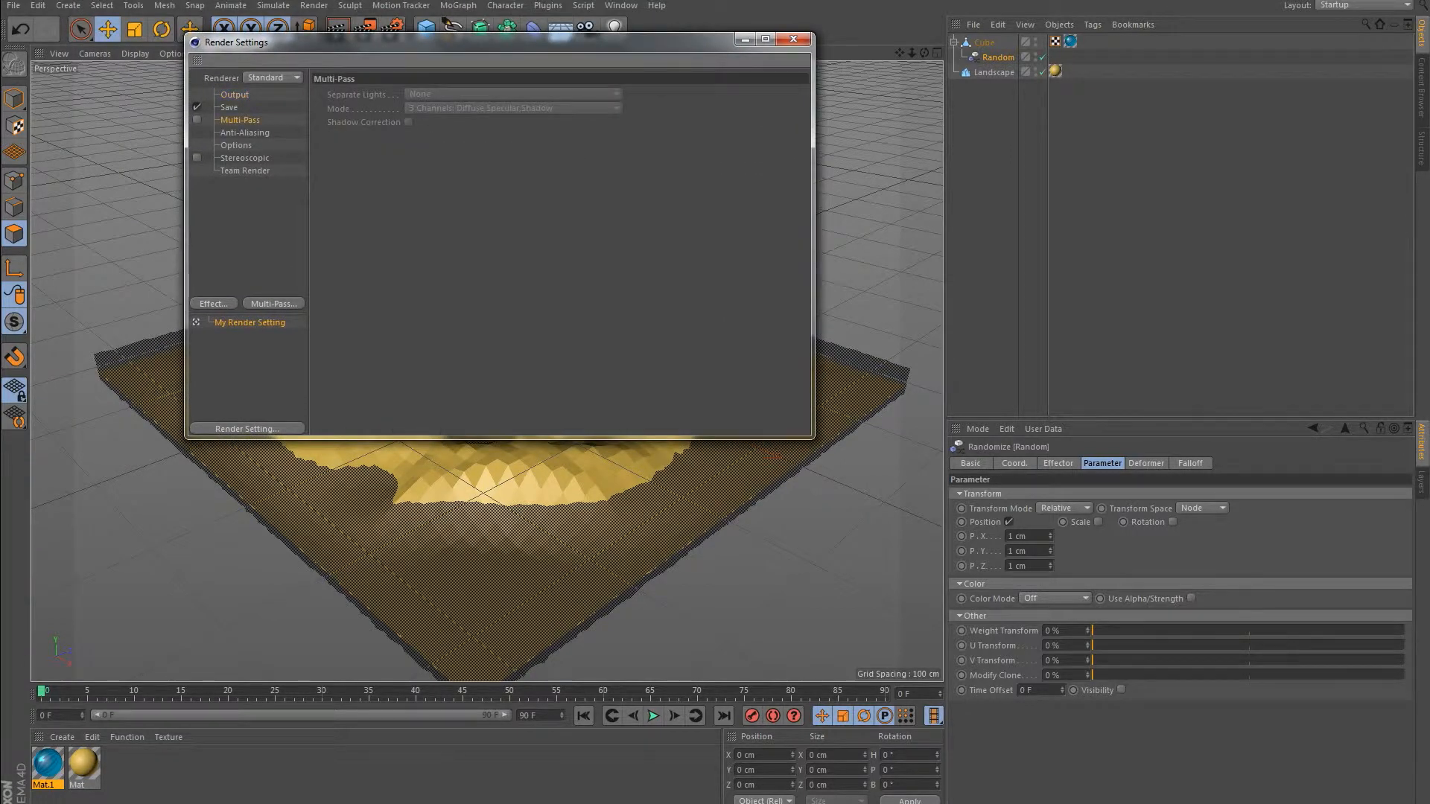
click(244, 133)
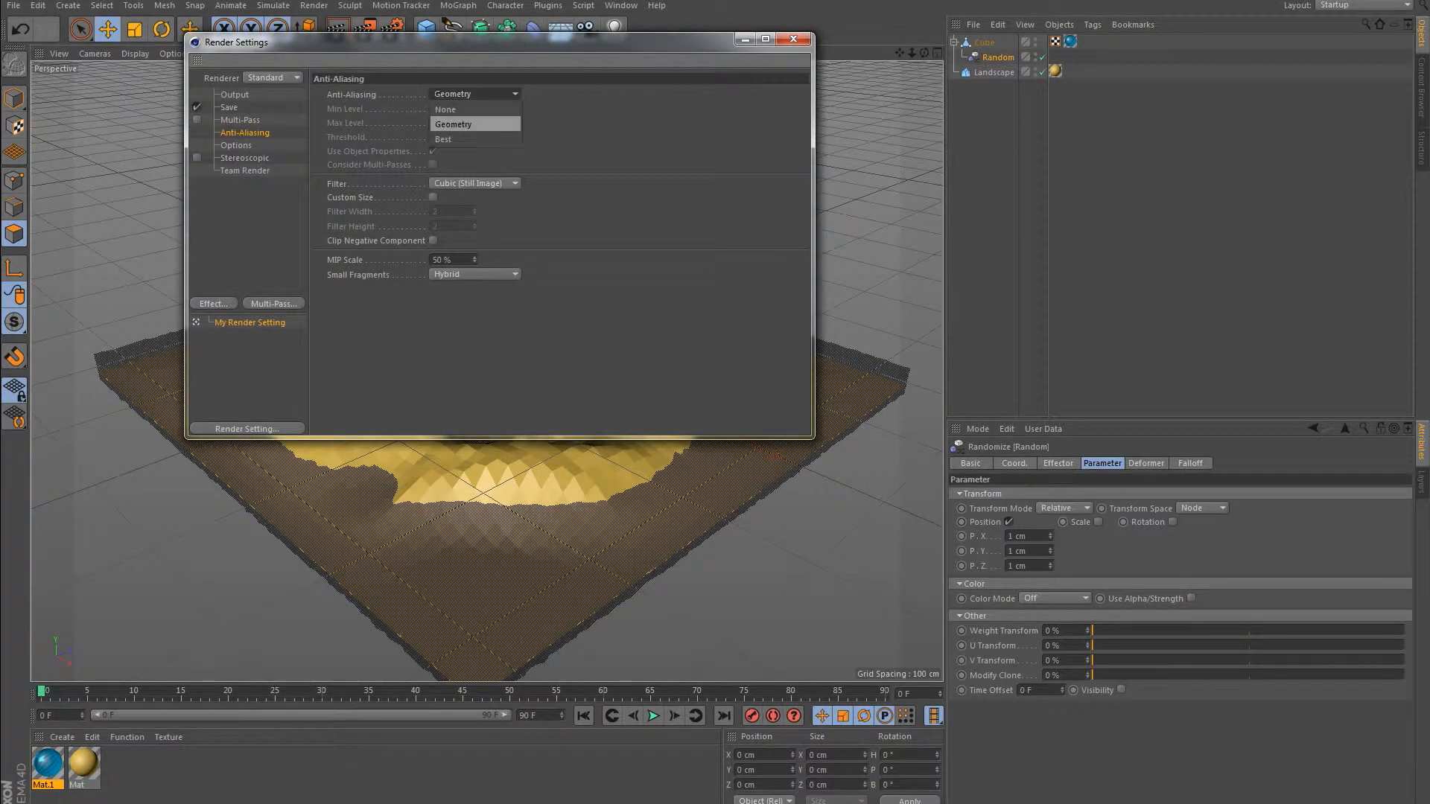
click(214, 303)
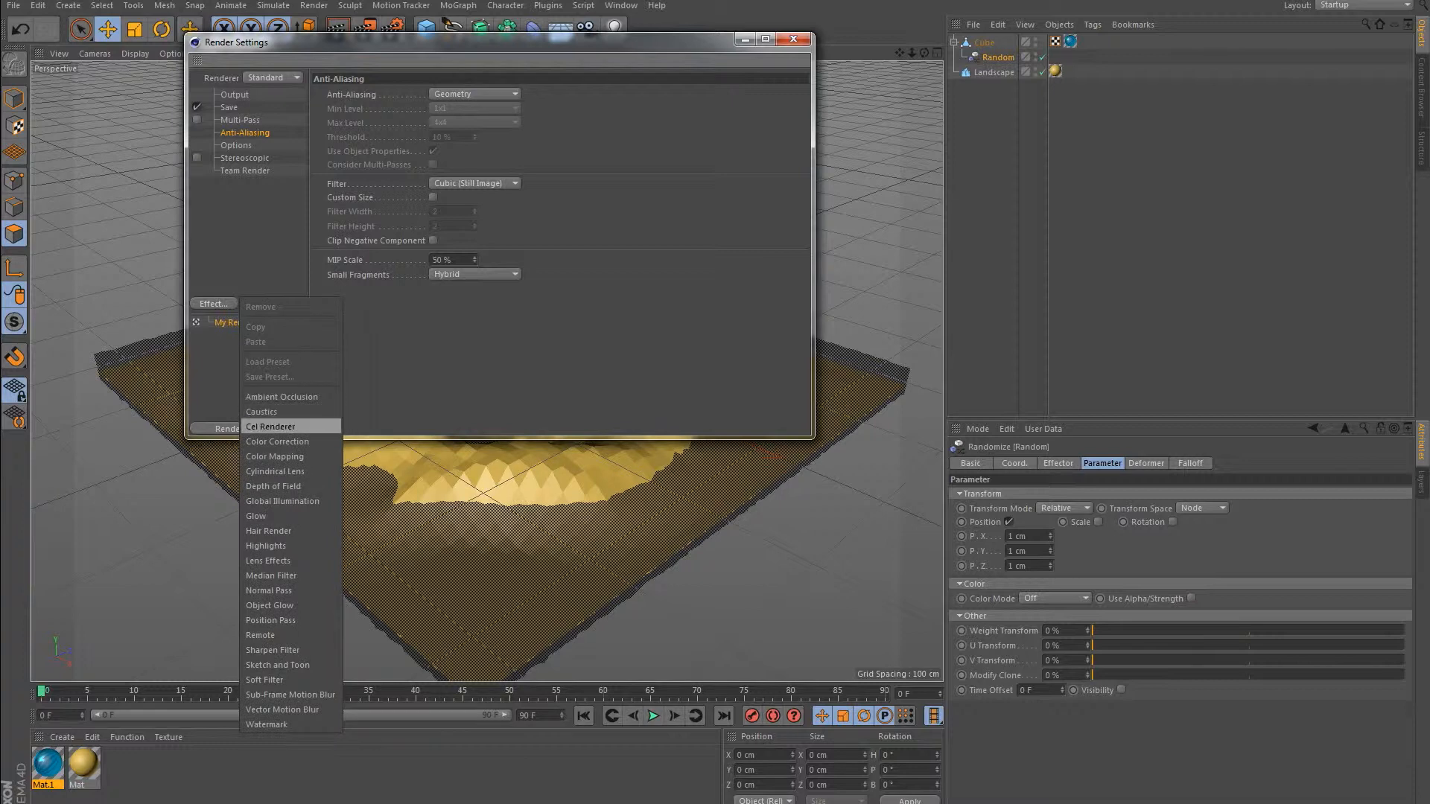
click(291, 495)
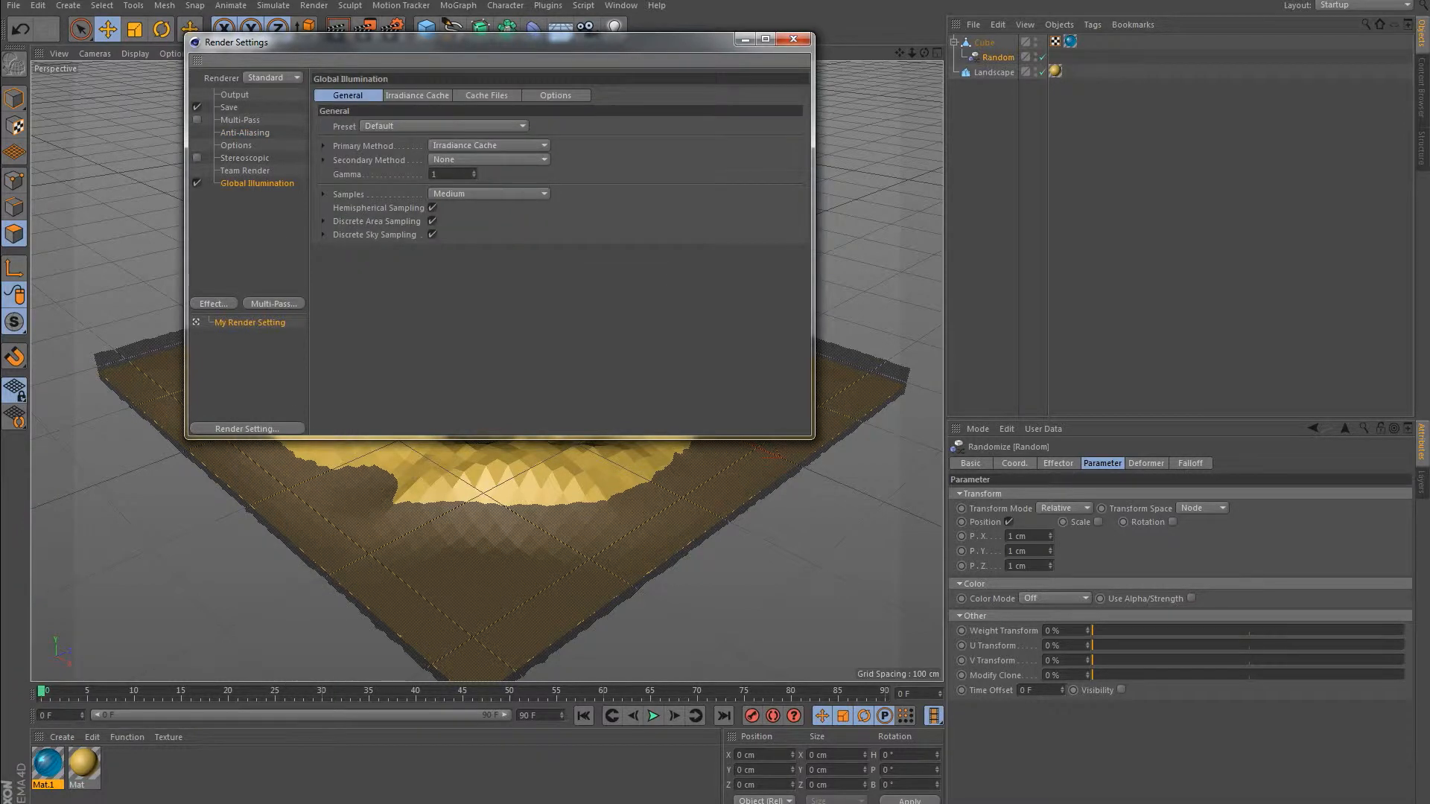
Add the Ambient Occlusion effect to the render settings, disable it and close the settings.
click(214, 304)
click(281, 311)
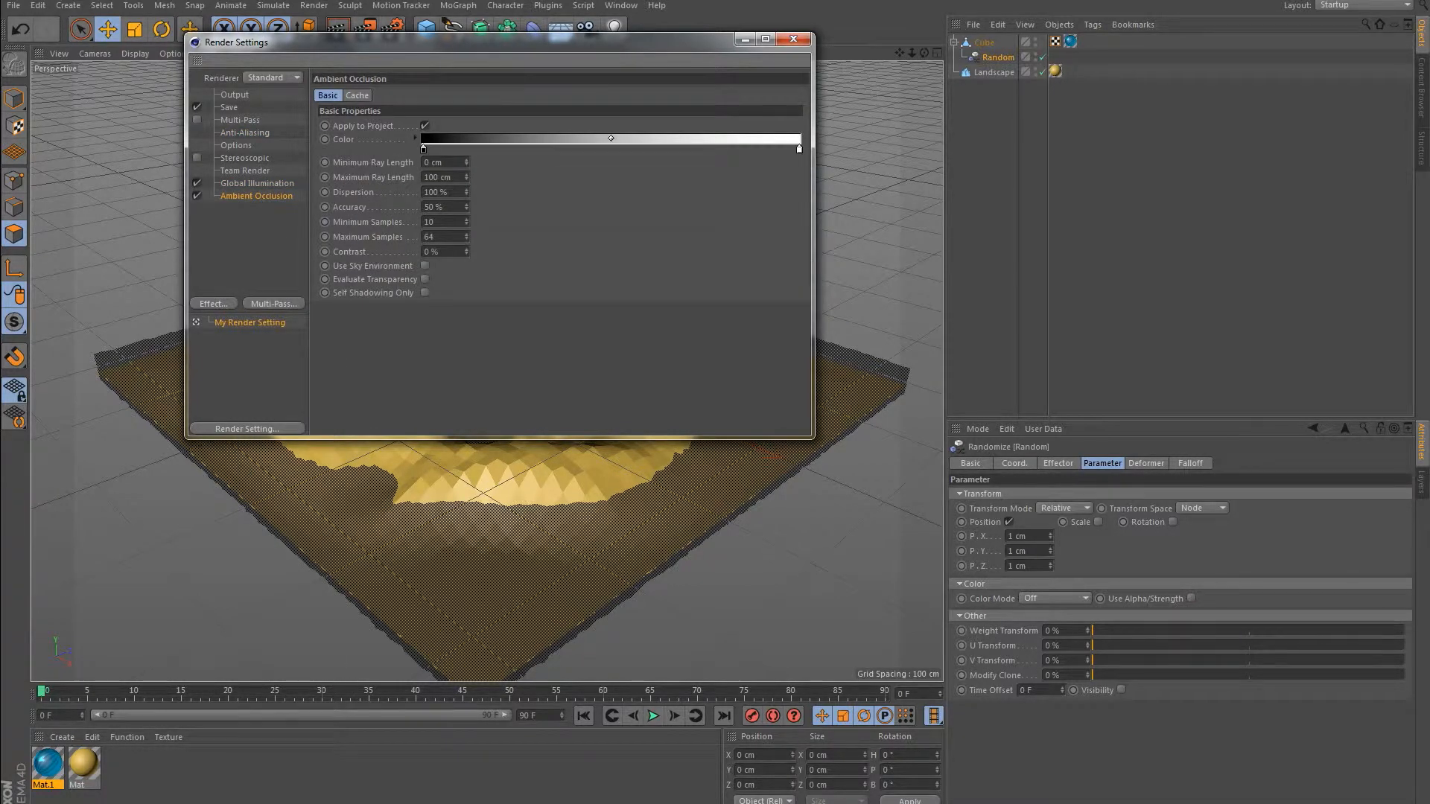
click(197, 195)
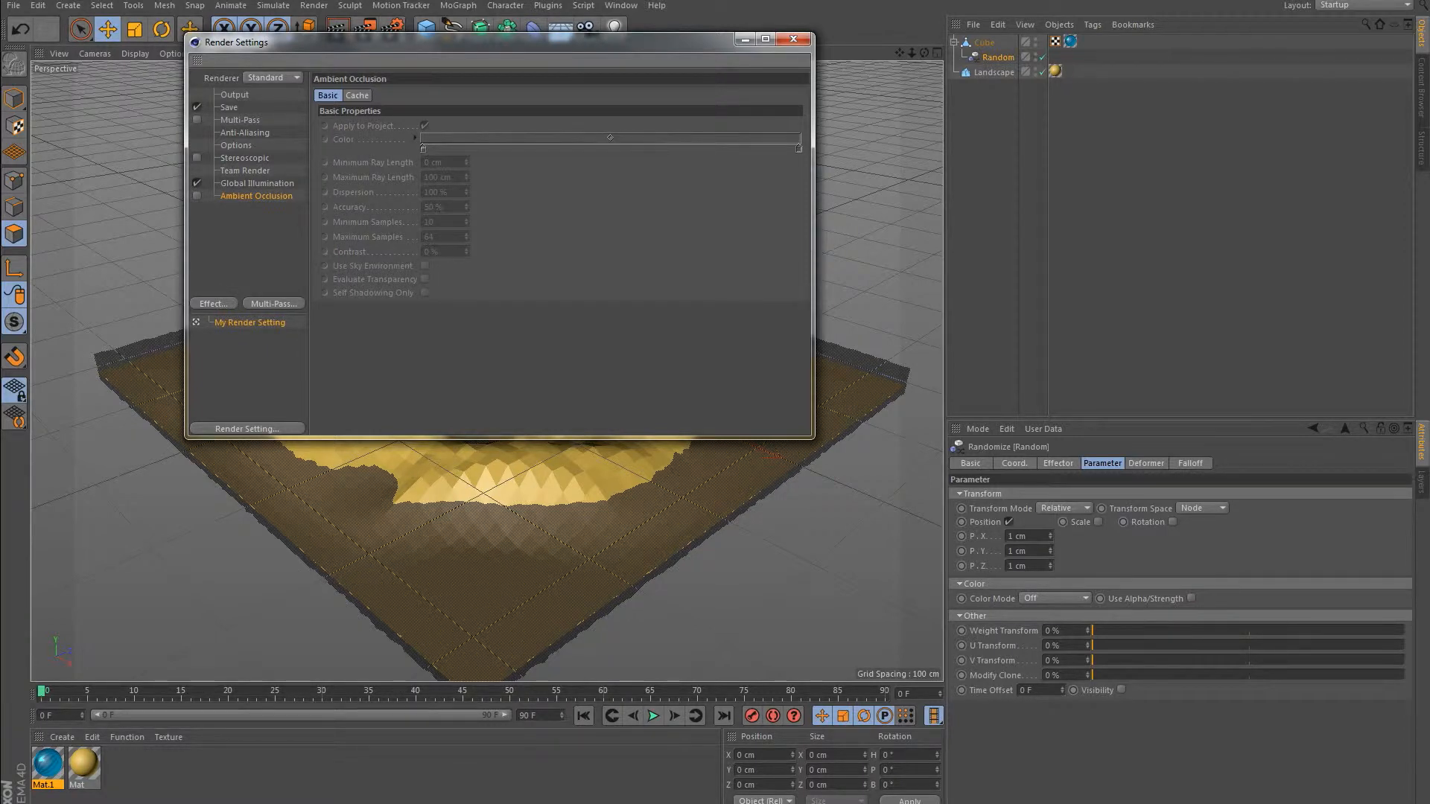
click(794, 38)
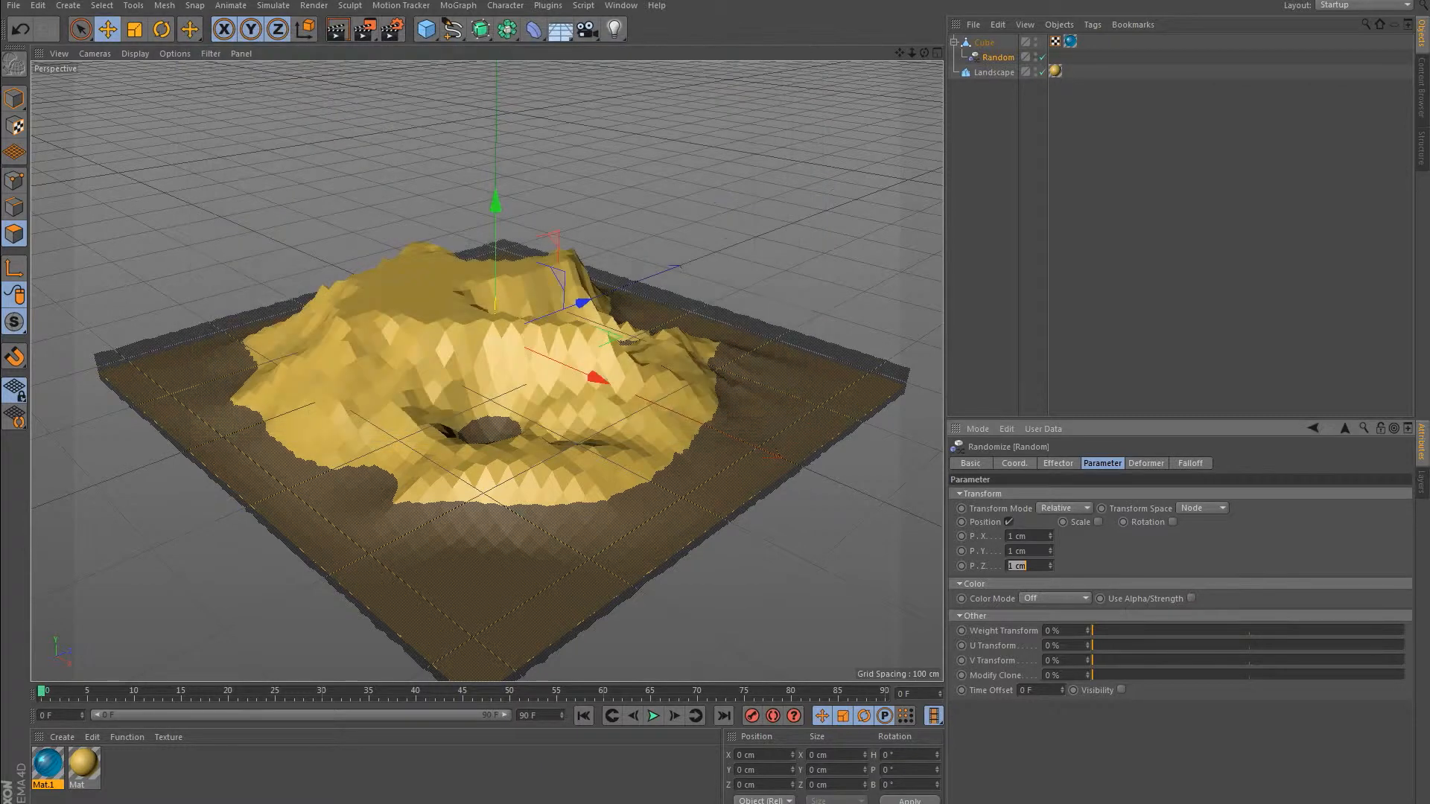
Add an omni light and place it high above the island, offset toward the viewer.
click(615, 29)
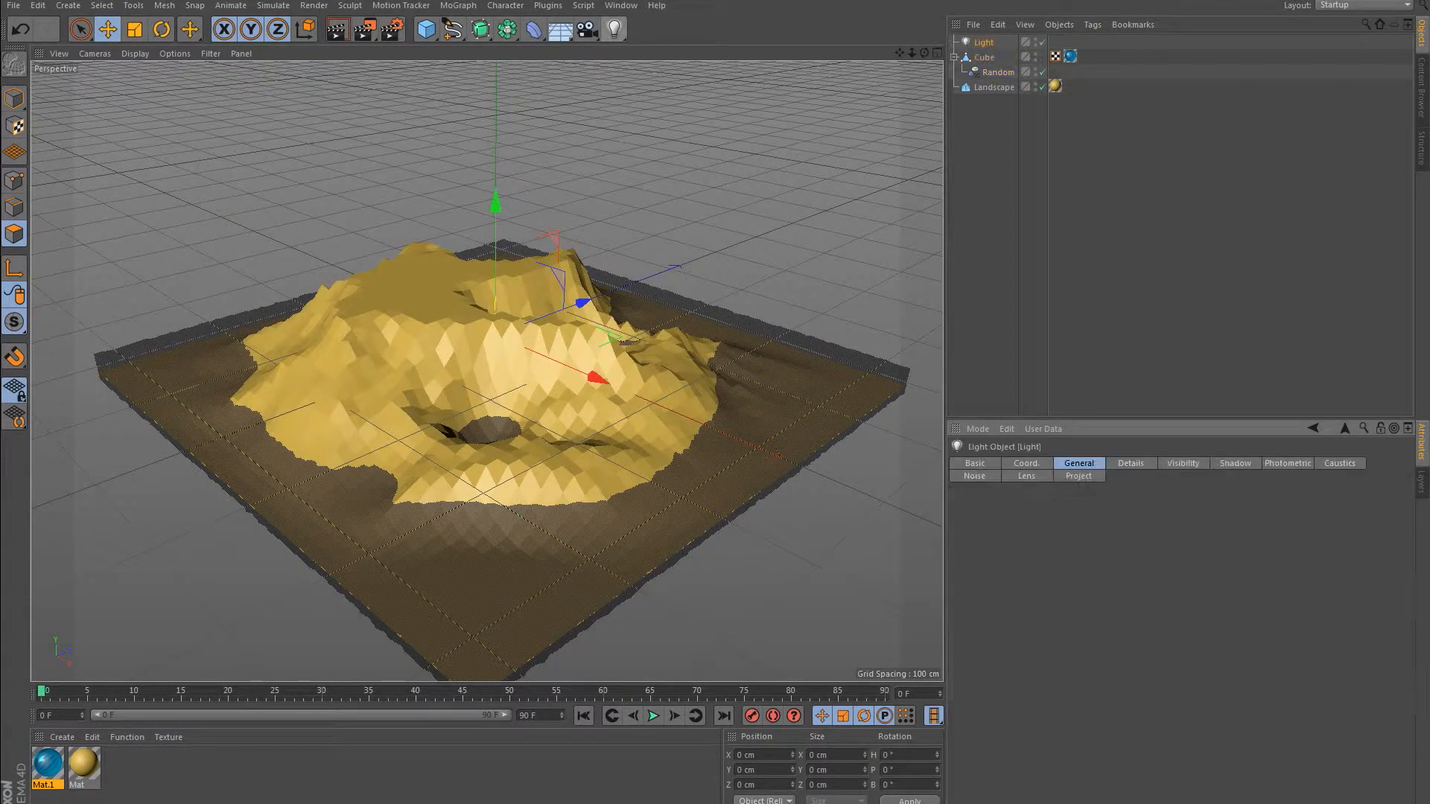
drag(496, 202, 495, 93)
drag(495, 8, 496, 52)
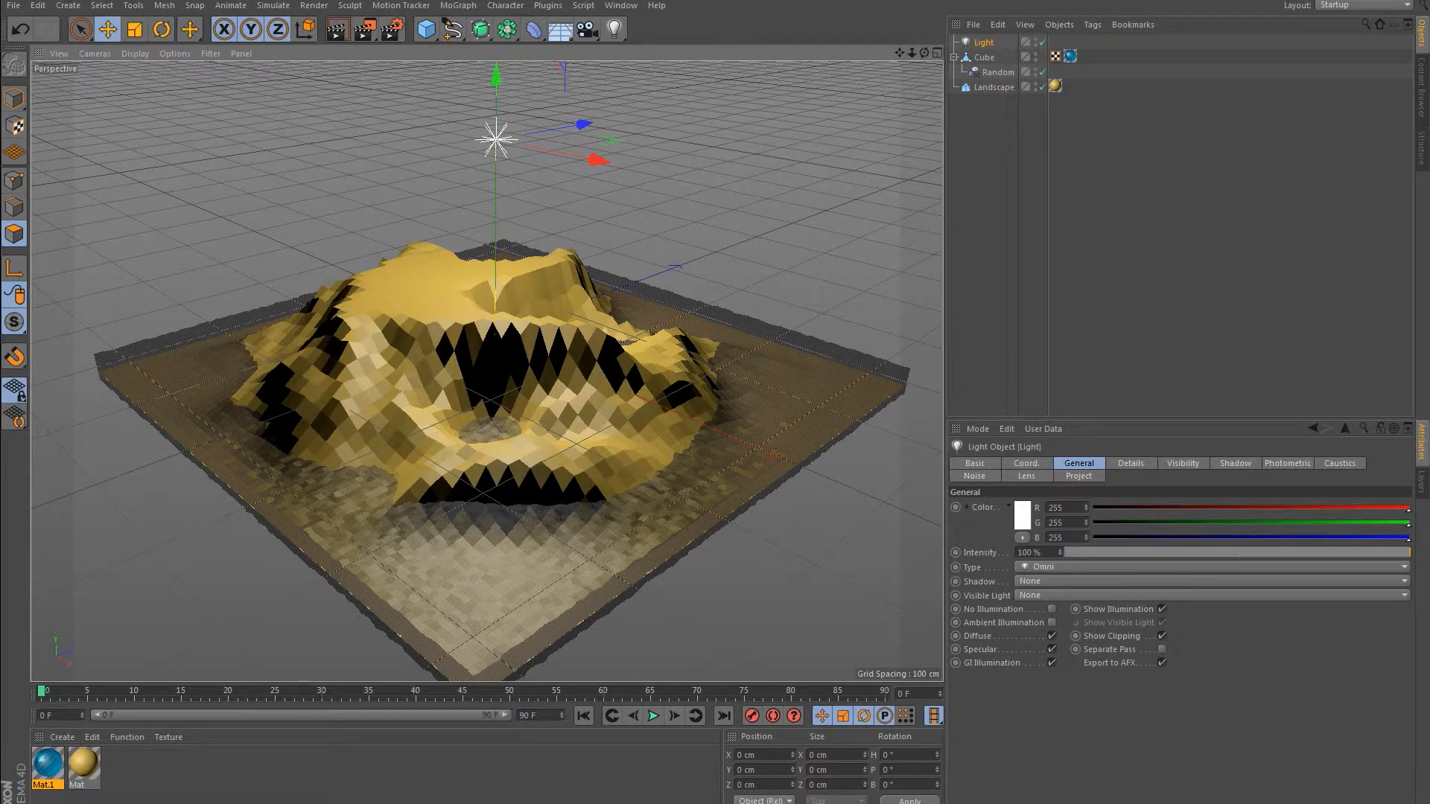
drag(600, 159, 767, 194)
drag(721, 152, 574, 189)
drag(485, 74, 486, 4)
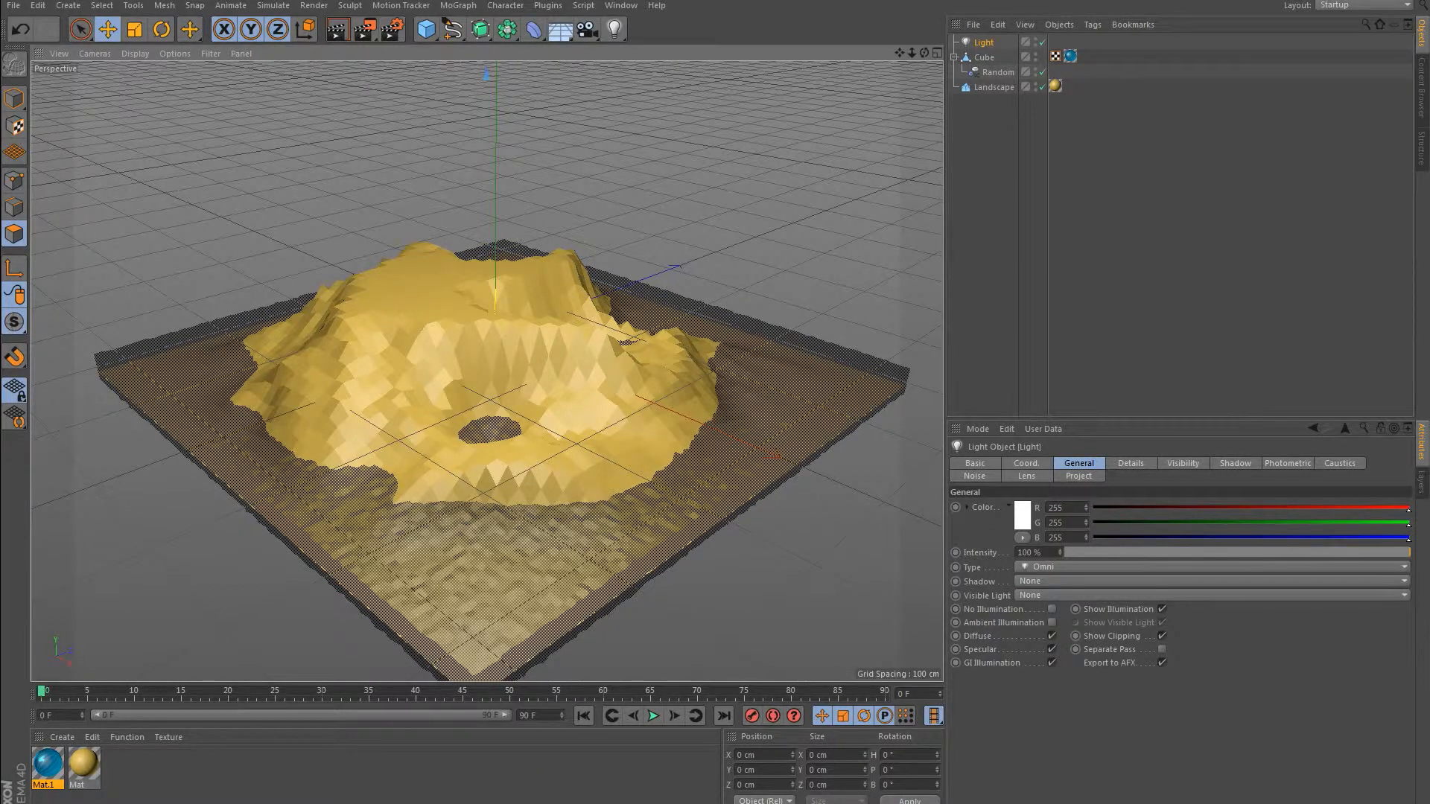
Set the light's shadow to Shadow Maps (Soft) and its intensity to 90 %.
click(1211, 581)
click(1058, 595)
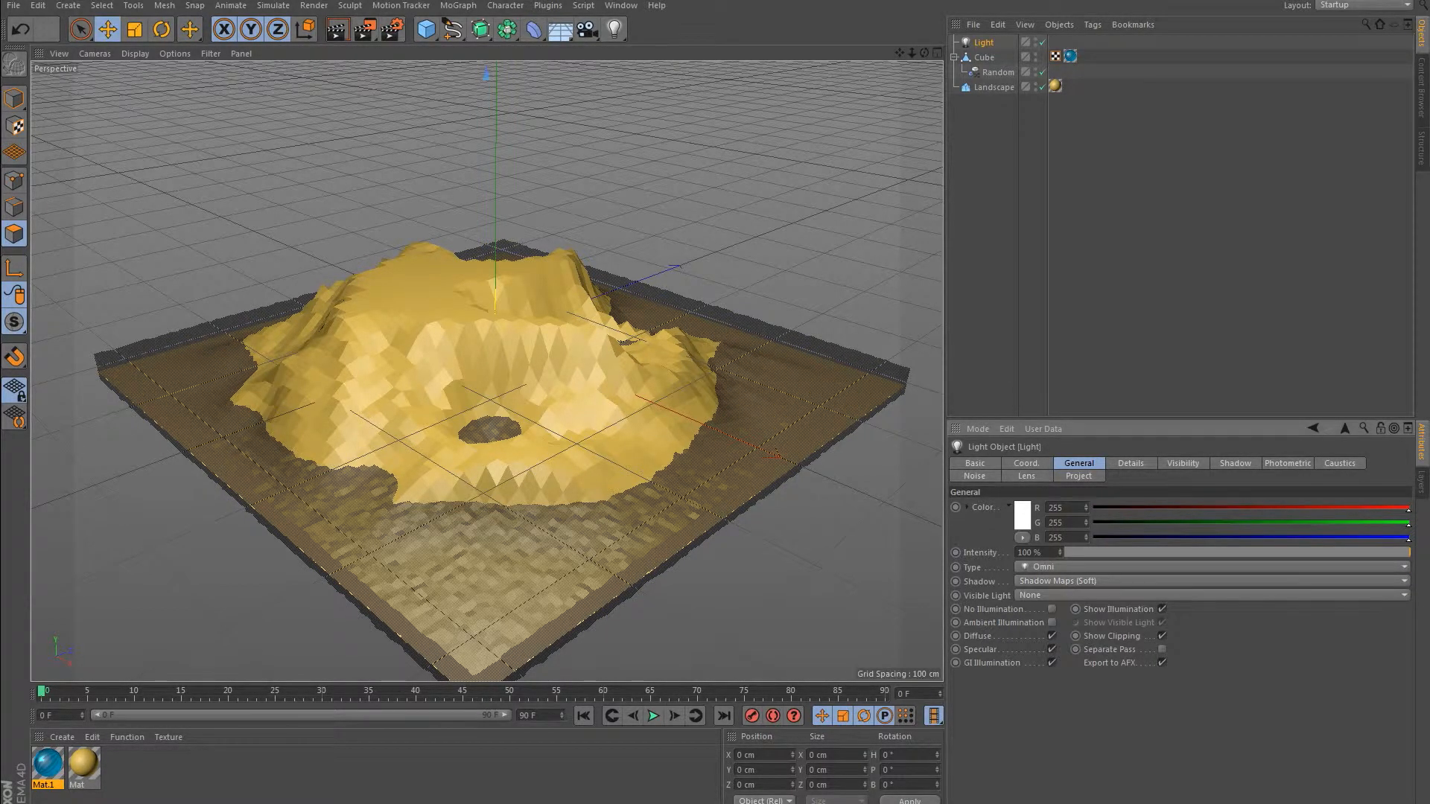
drag(1407, 552, 1375, 552)
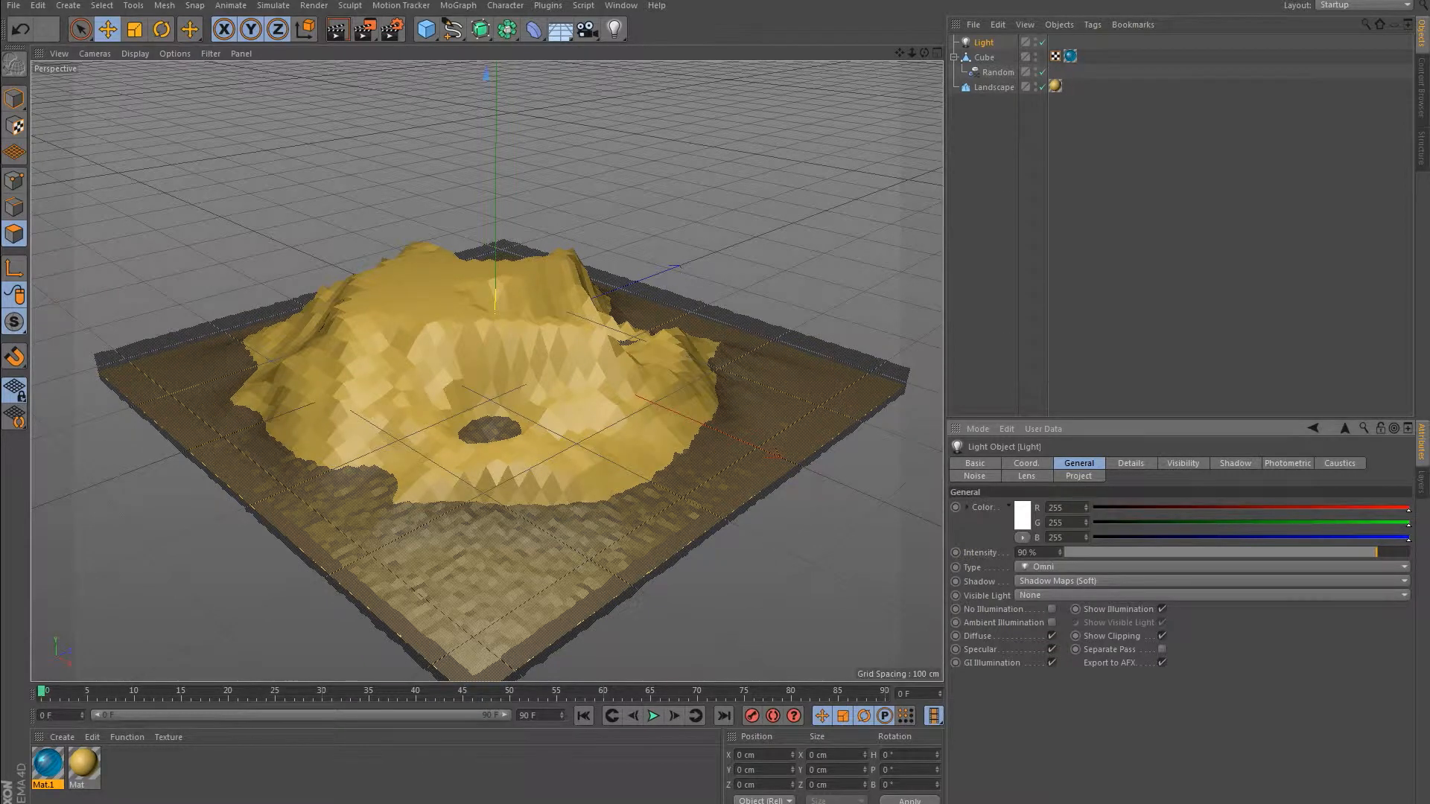
Frame the whole island and water block in the perspective view and render the view.
alt+middle_drag(493, 371, 487, 371)
alt+right_drag(487, 371, 419, 371)
drag(911, 52, 917, 53)
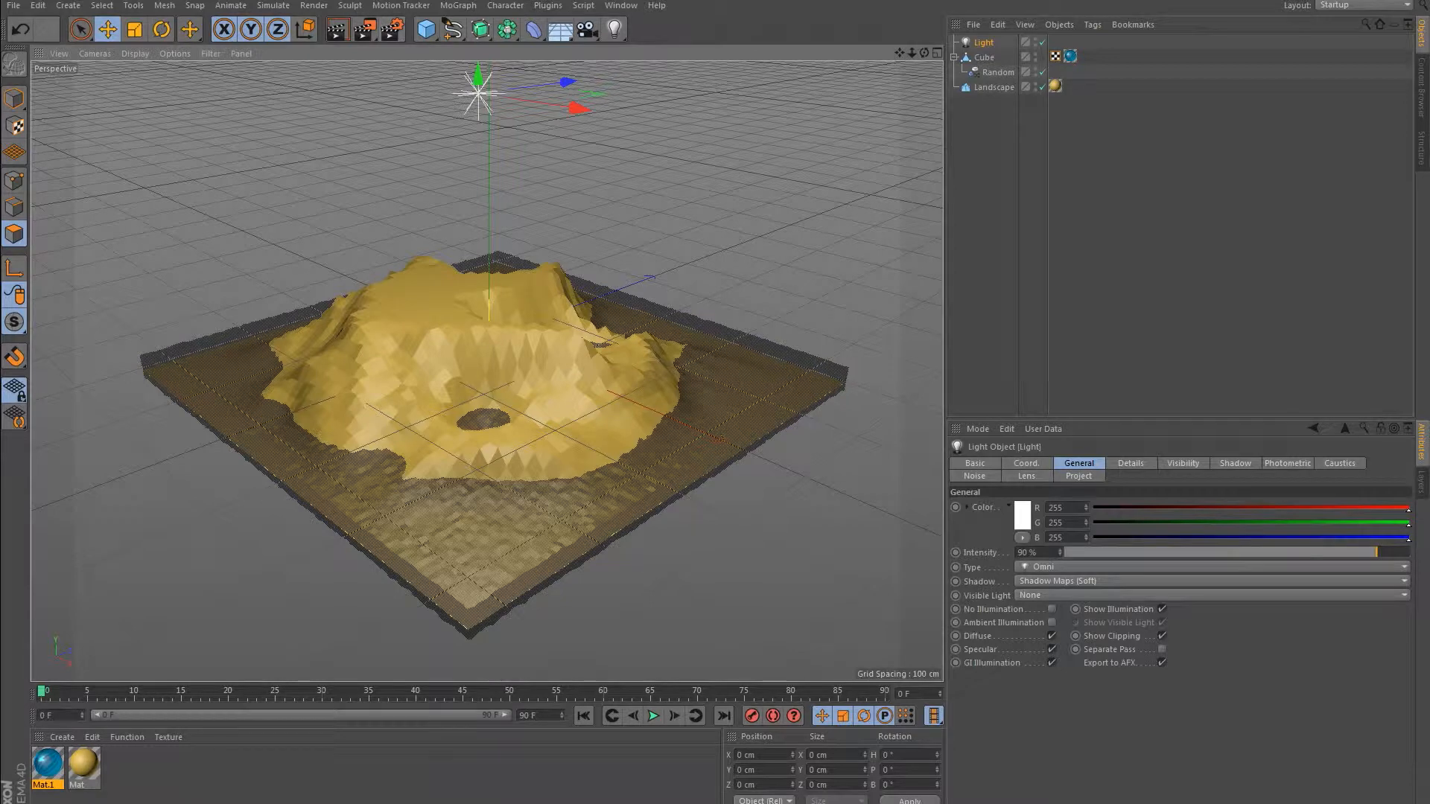
drag(912, 53, 925, 53)
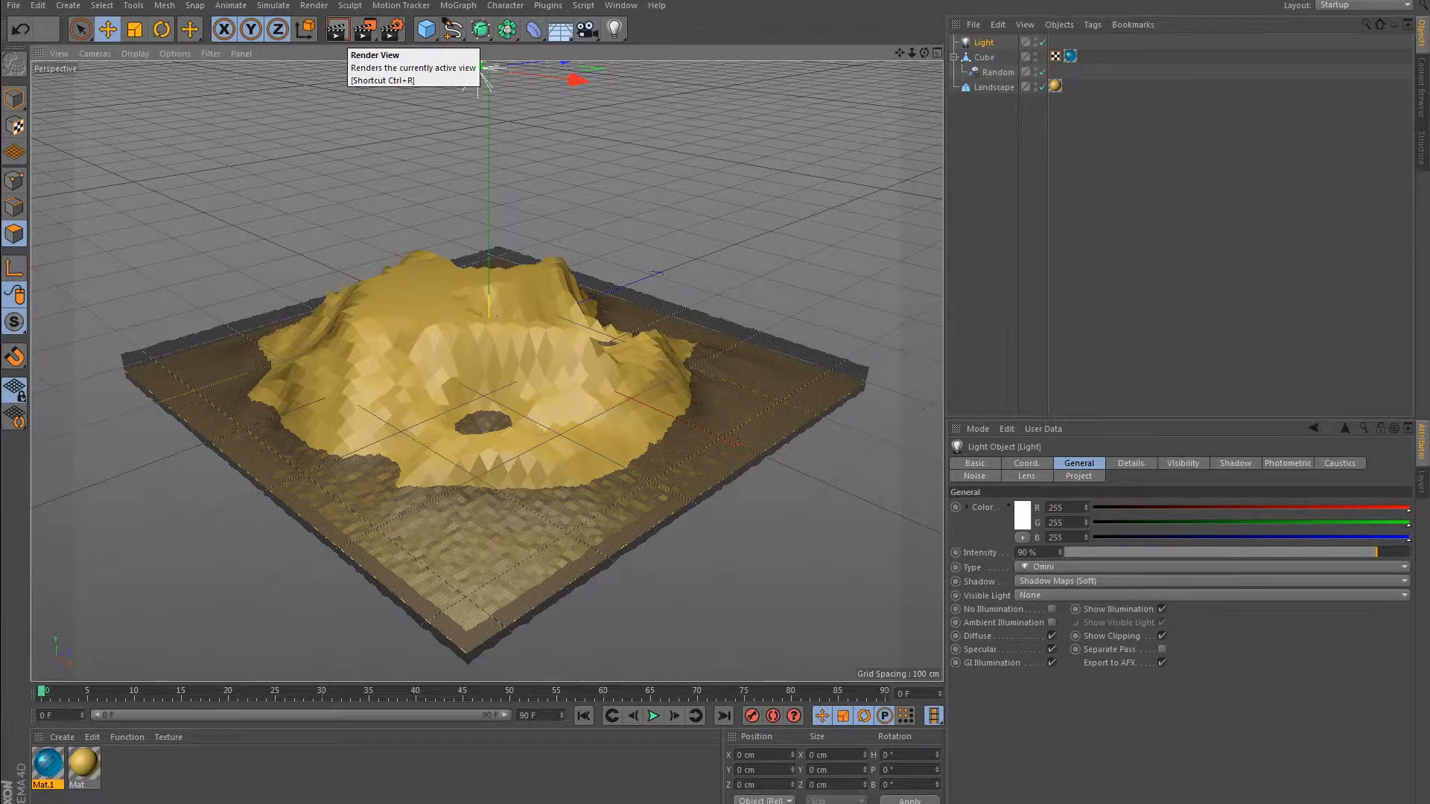
click(337, 29)
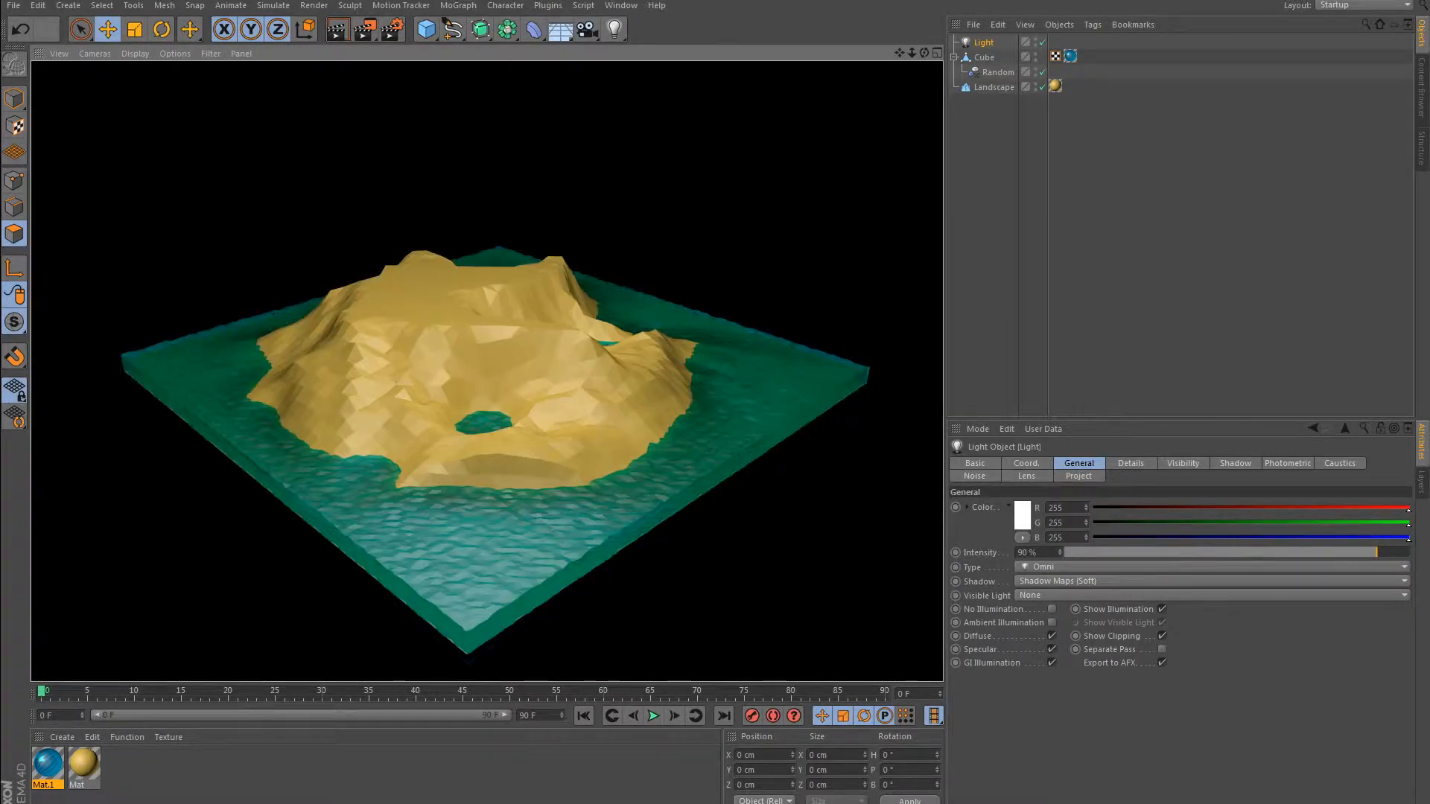